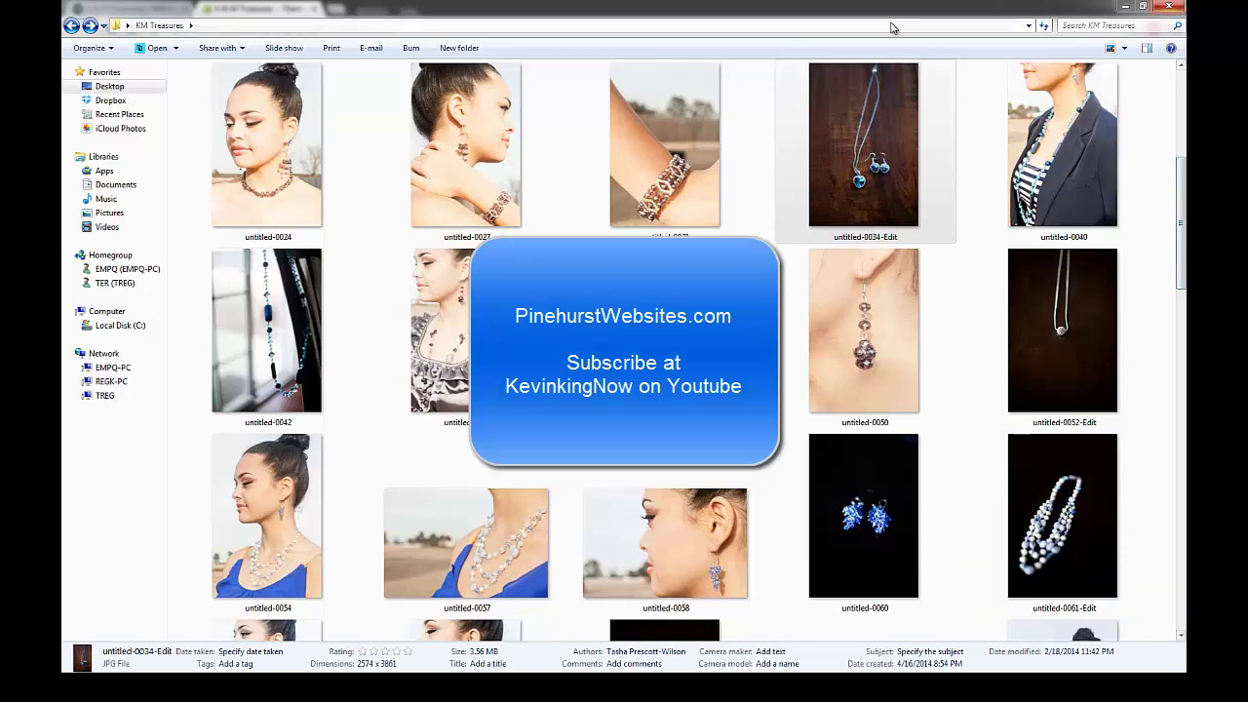
Select the untitled-0034-Edit blue heart jewelry photo (2574 x 3861) in KM Treasures
click(854, 179)
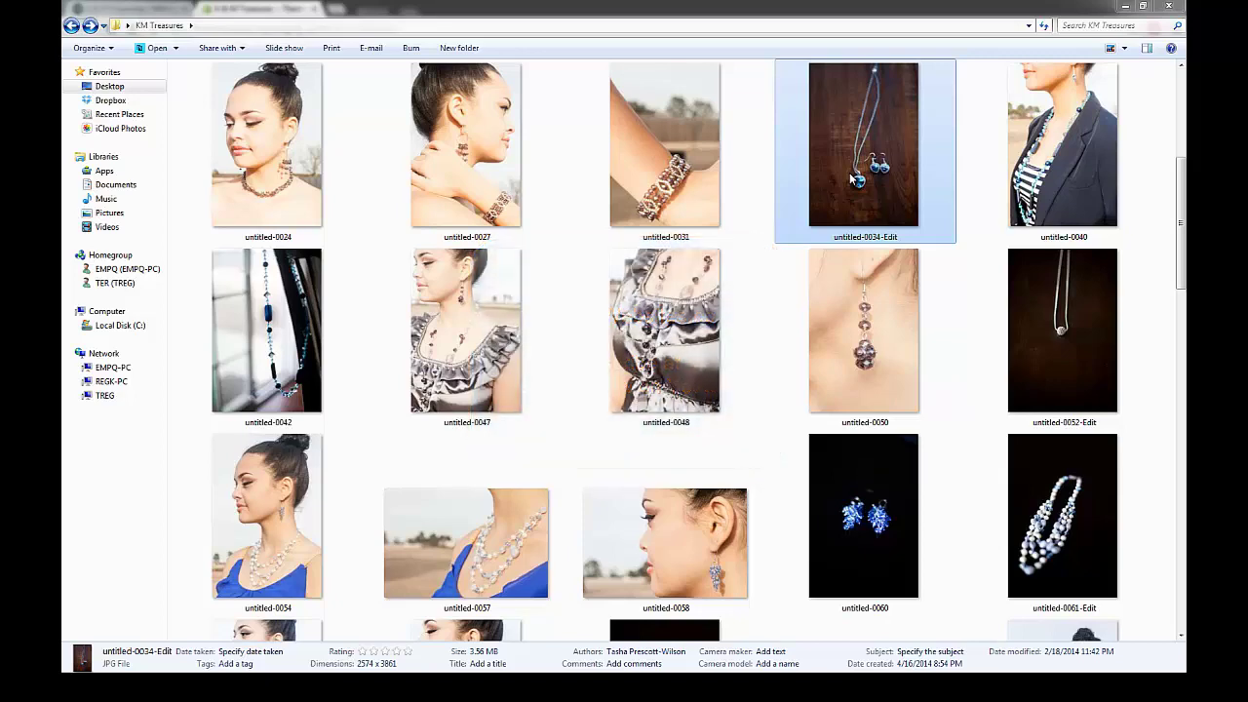
Open untitled-0034-Edit with Adobe Photoshop Elements 11 from the right-click Open with menu
right_click(853, 179)
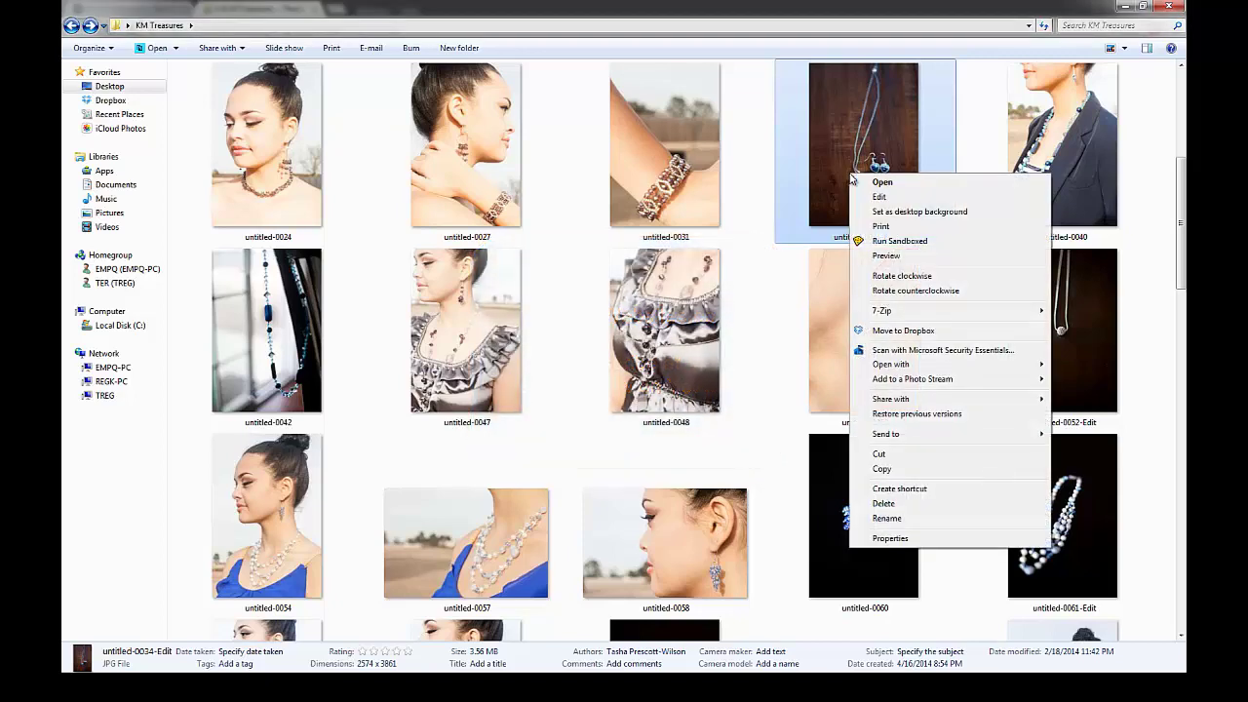
mouse_move(899, 363)
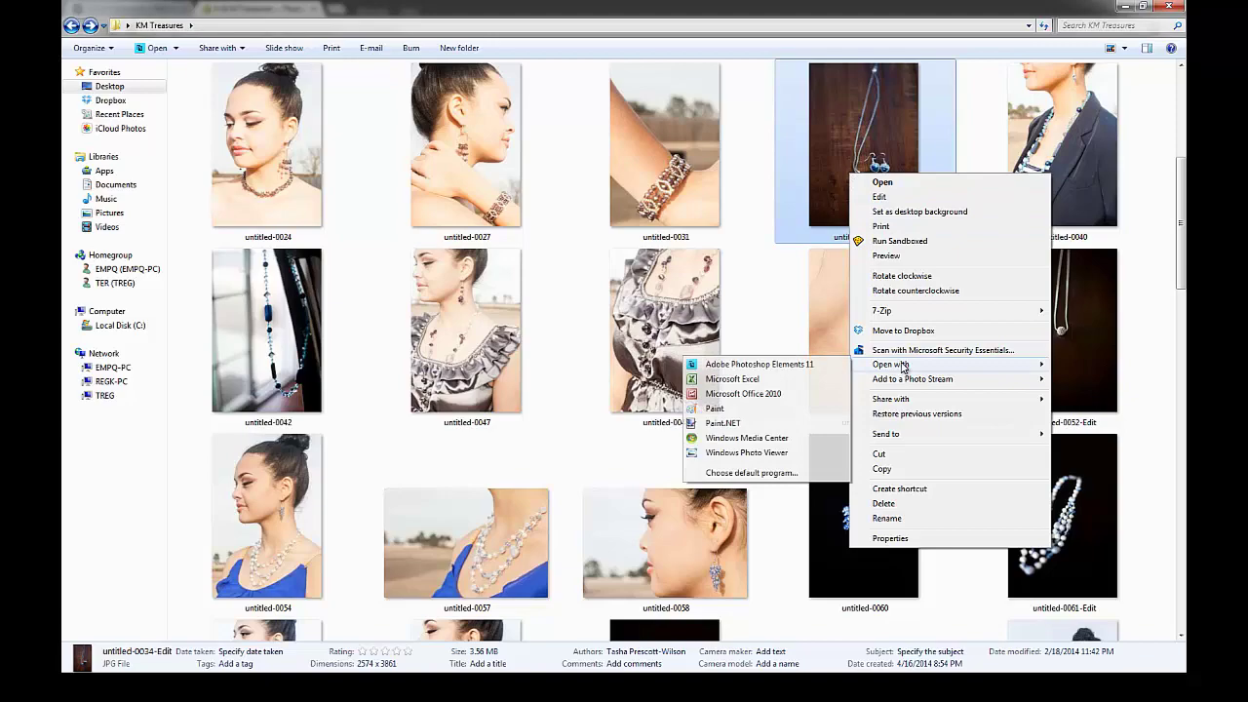
click(798, 365)
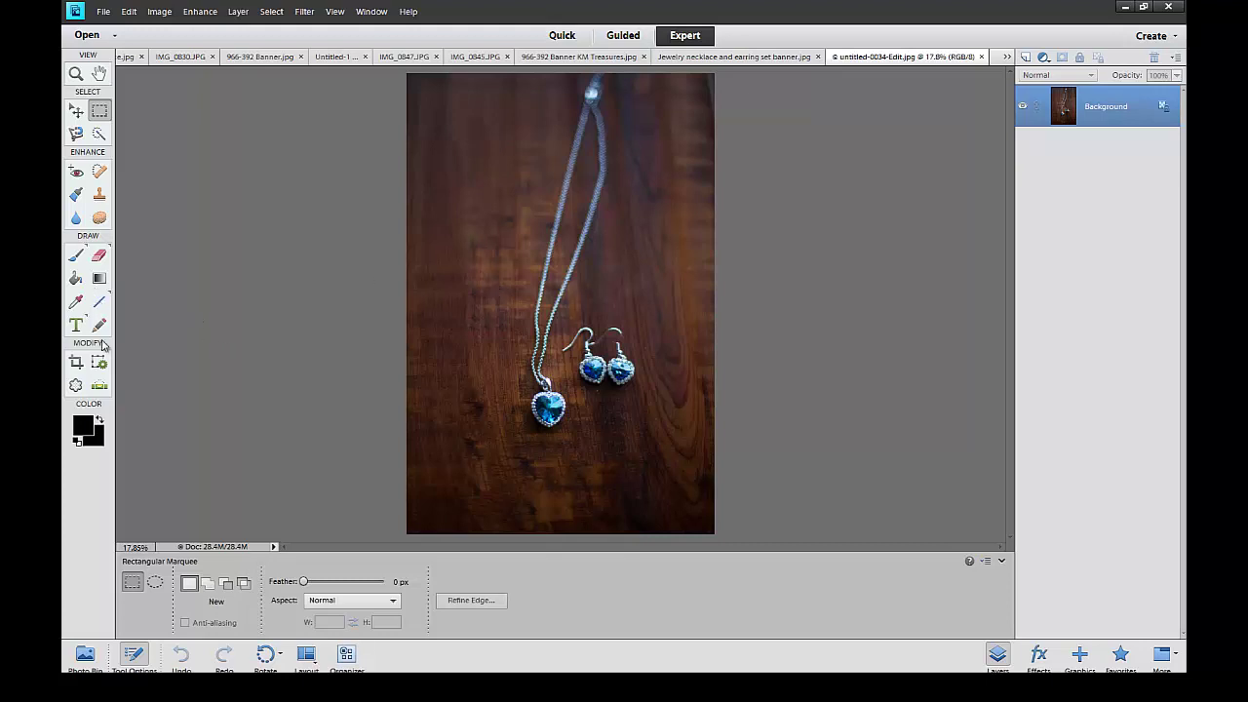
Crop tightly around the heart pendant and earrings, nudging the left edge slightly outward
click(76, 363)
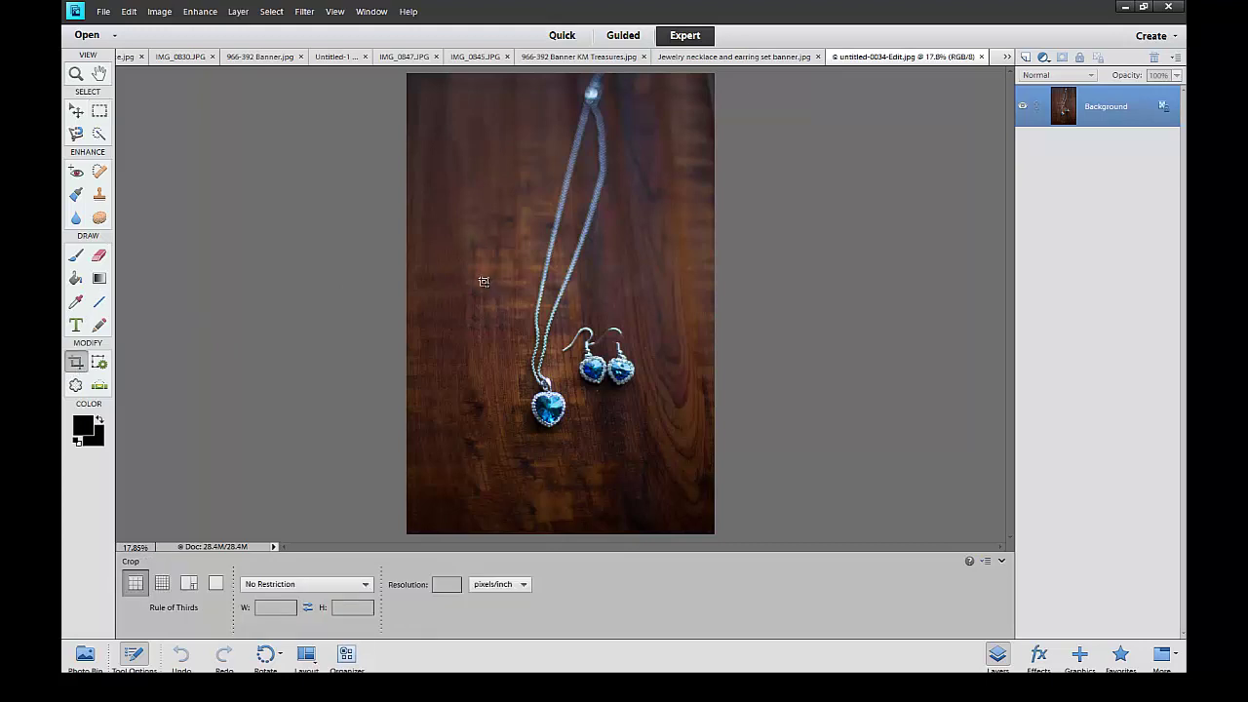
drag(464, 286, 680, 443)
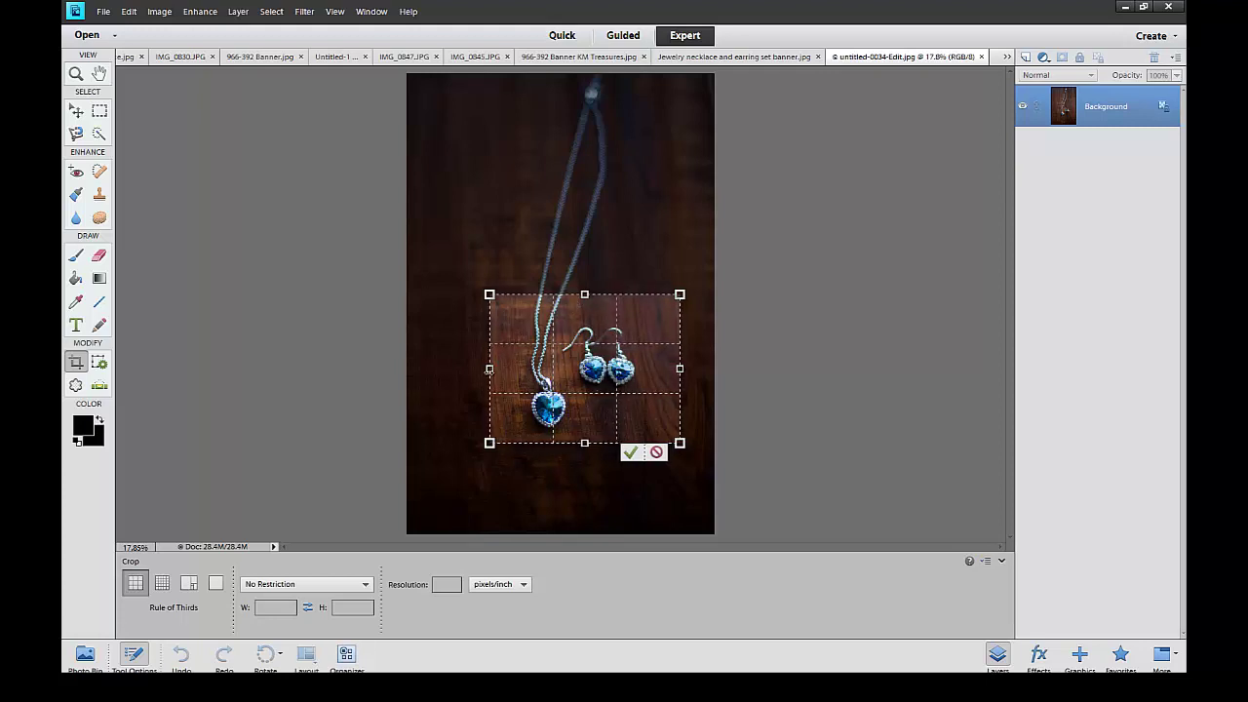
drag(490, 369, 484, 368)
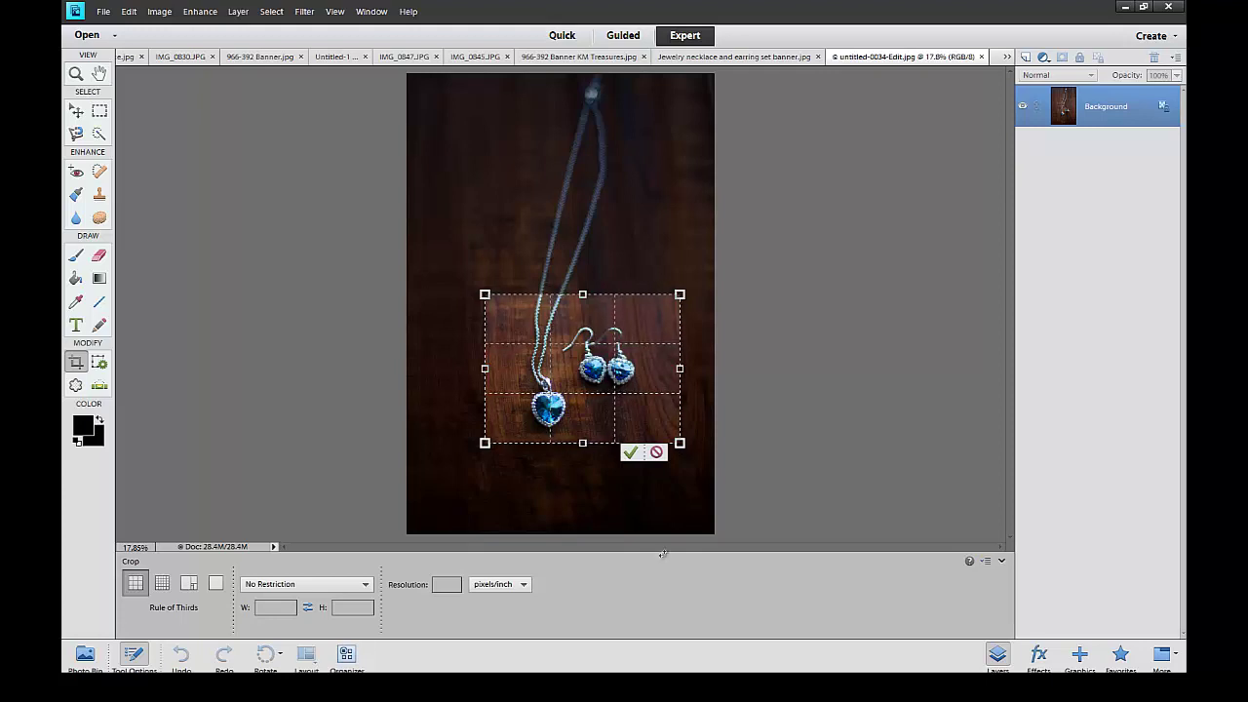
click(631, 454)
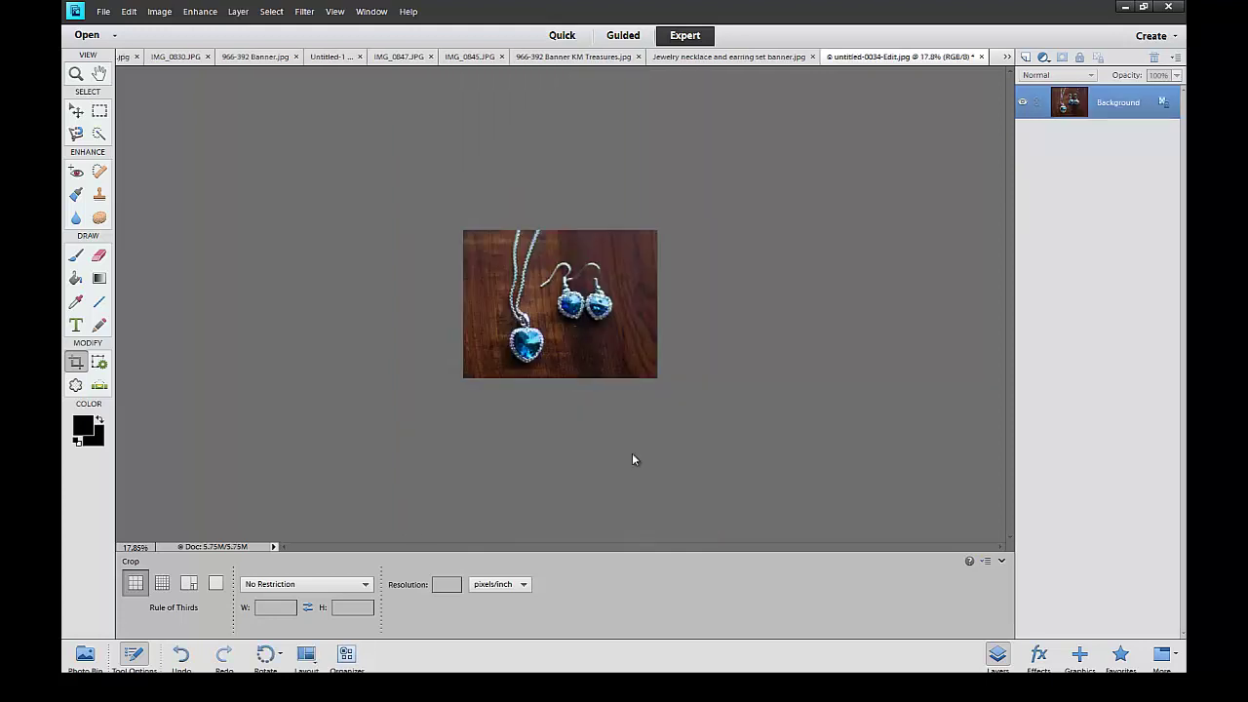
Resize the image to 302 px wide (231 px high) with Constrain Proportions on
click(160, 12)
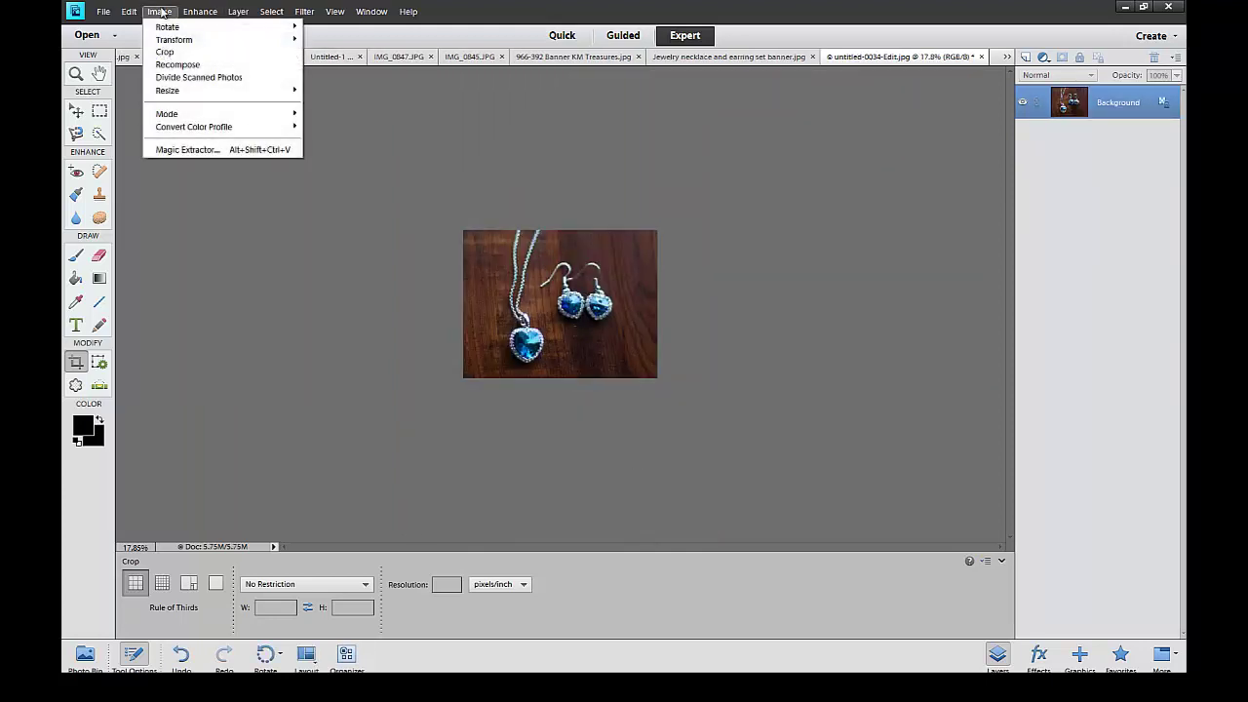
mouse_move(171, 91)
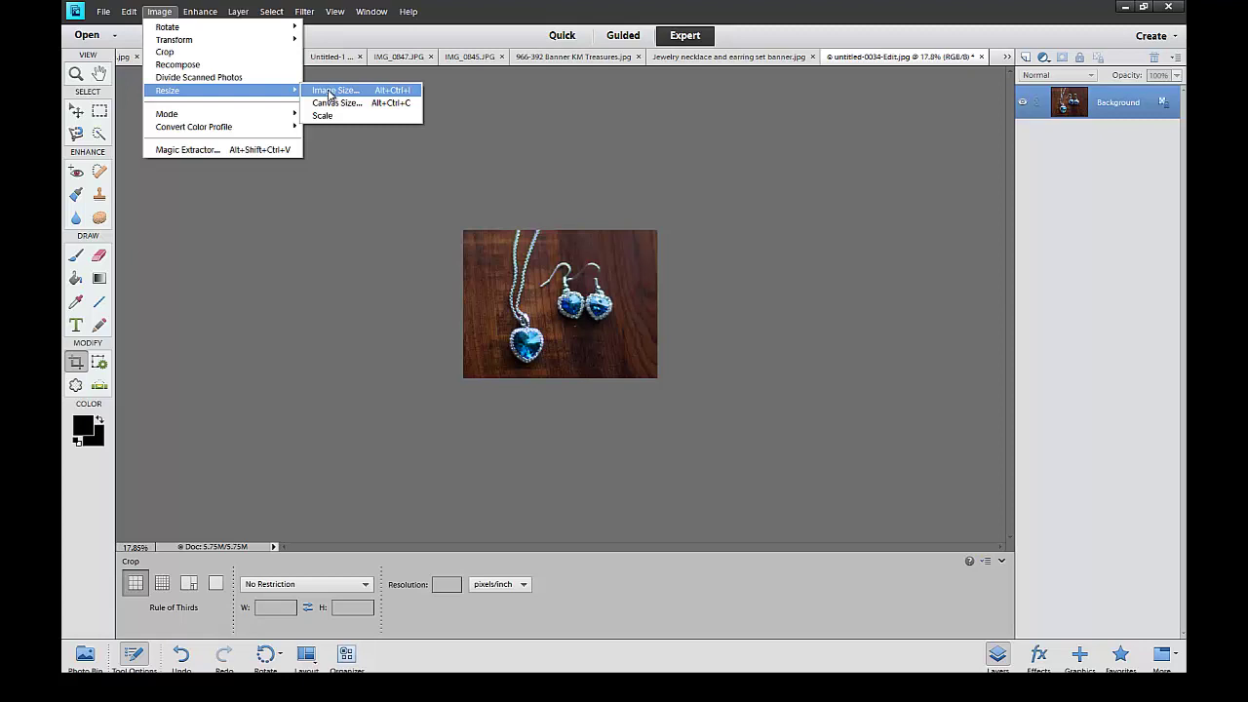
click(330, 92)
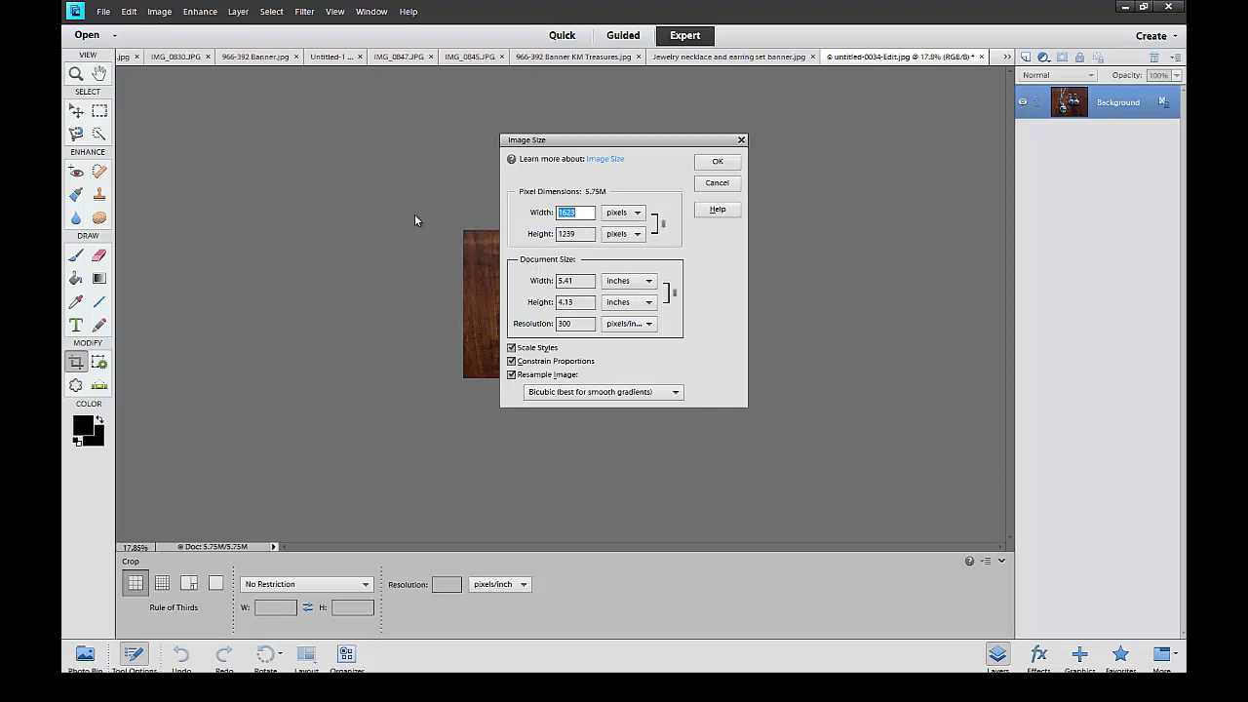
text(302)
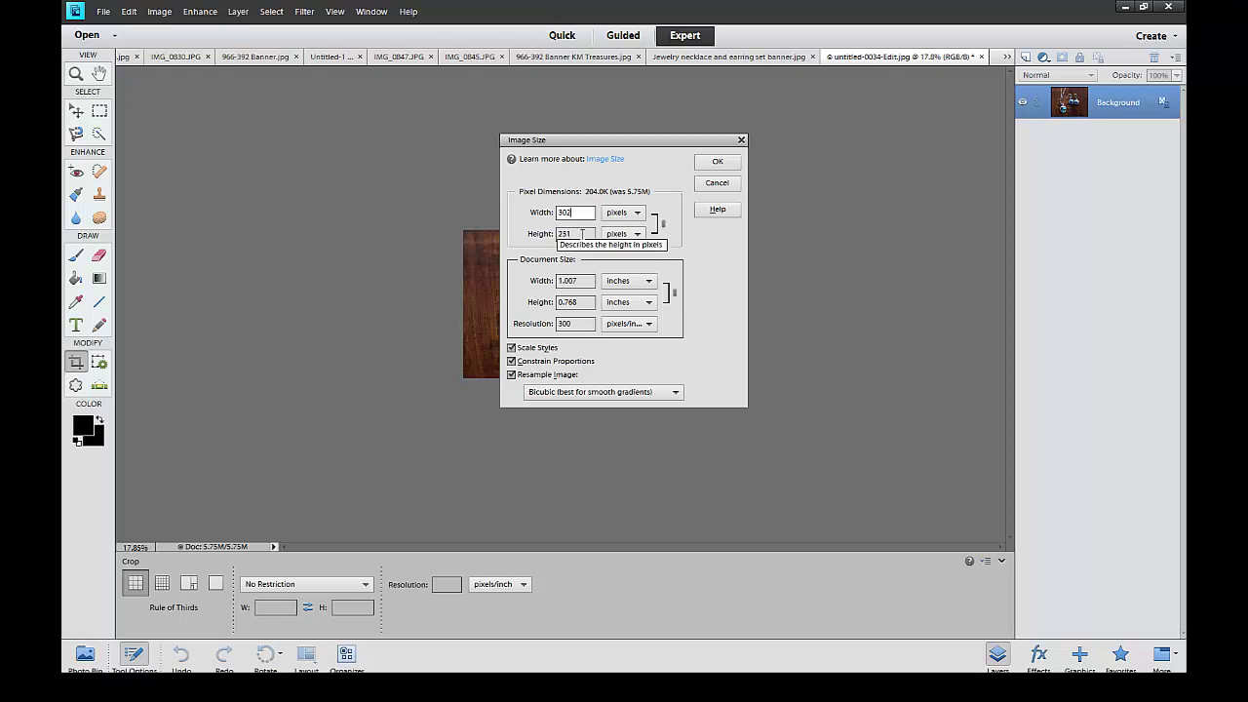
click(513, 361)
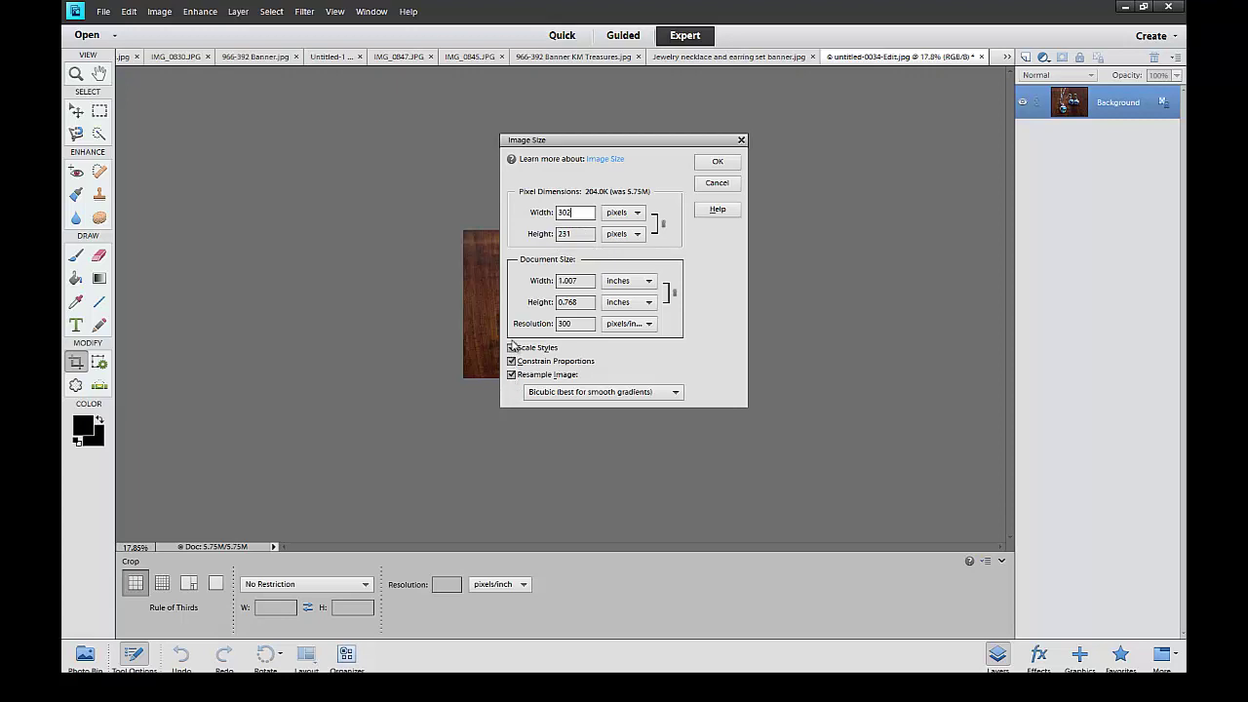
click(717, 162)
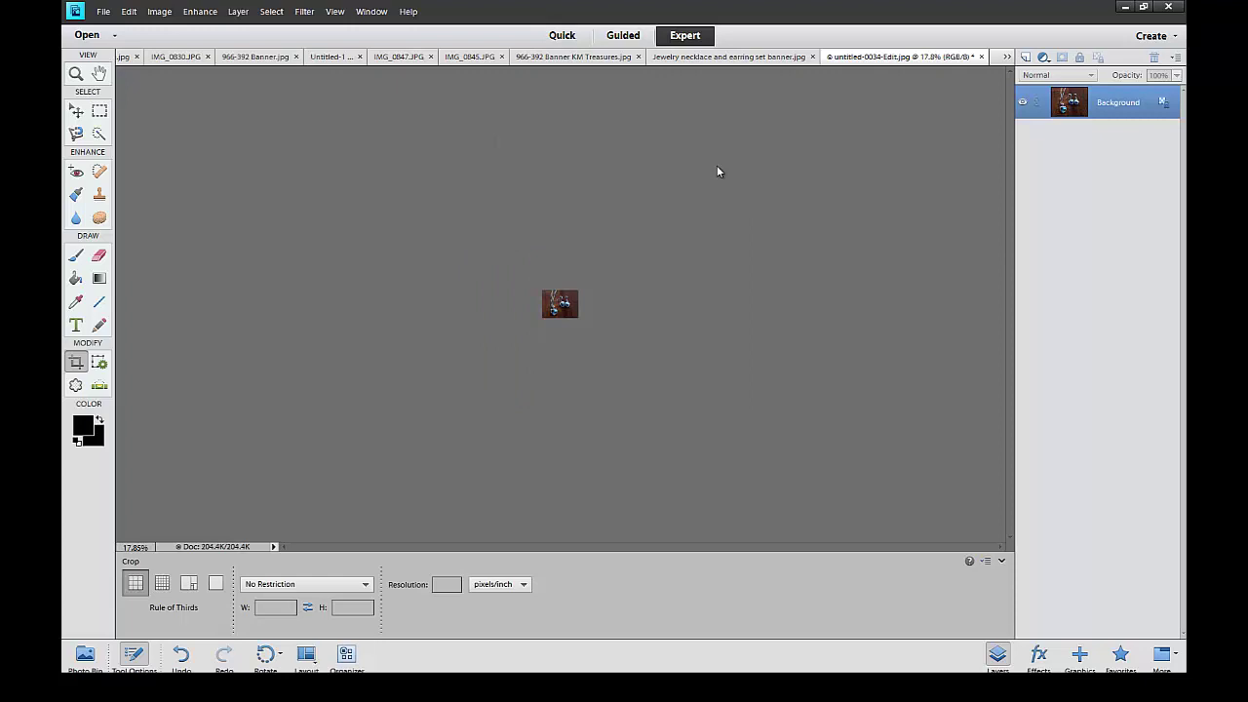
Zoom the small 302 x 231 photo to 200% and bring up the menu with the resize options
key(ctrl+plus)
key(ctrl+plus)
key(ctrl+plus)
key(ctrl+plus)
key(ctrl+plus)
key(ctrl+plus)
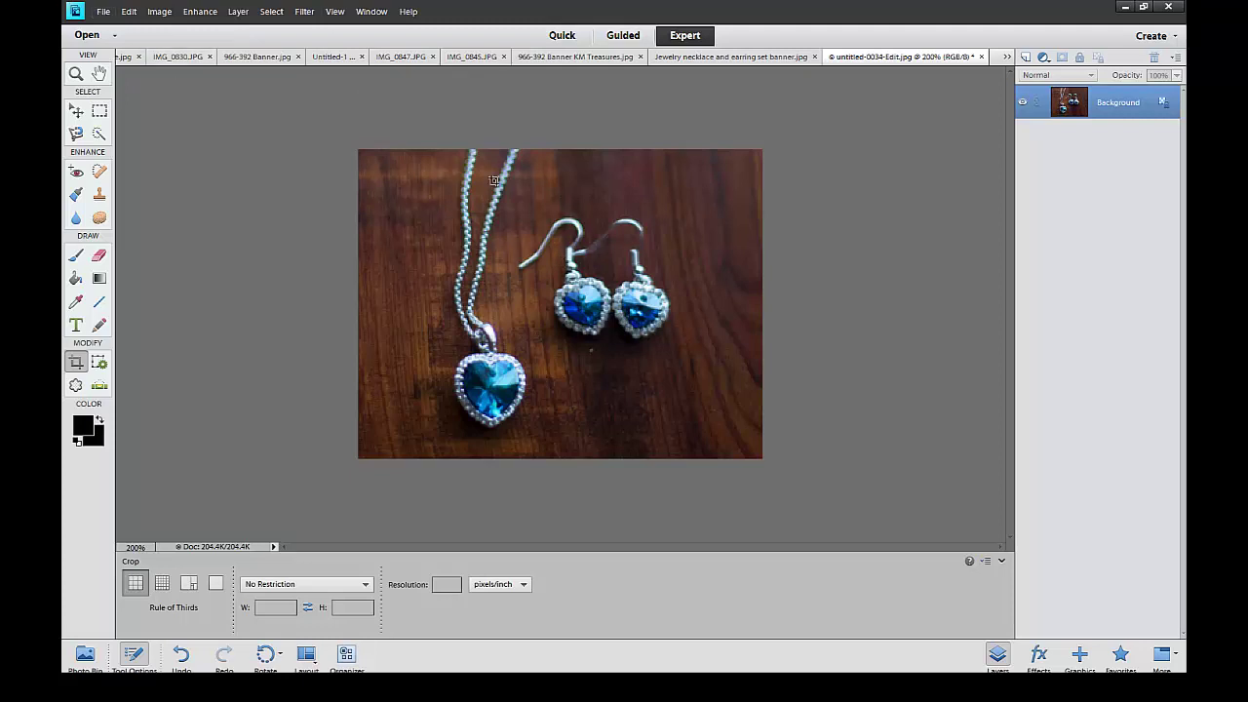
click(139, 17)
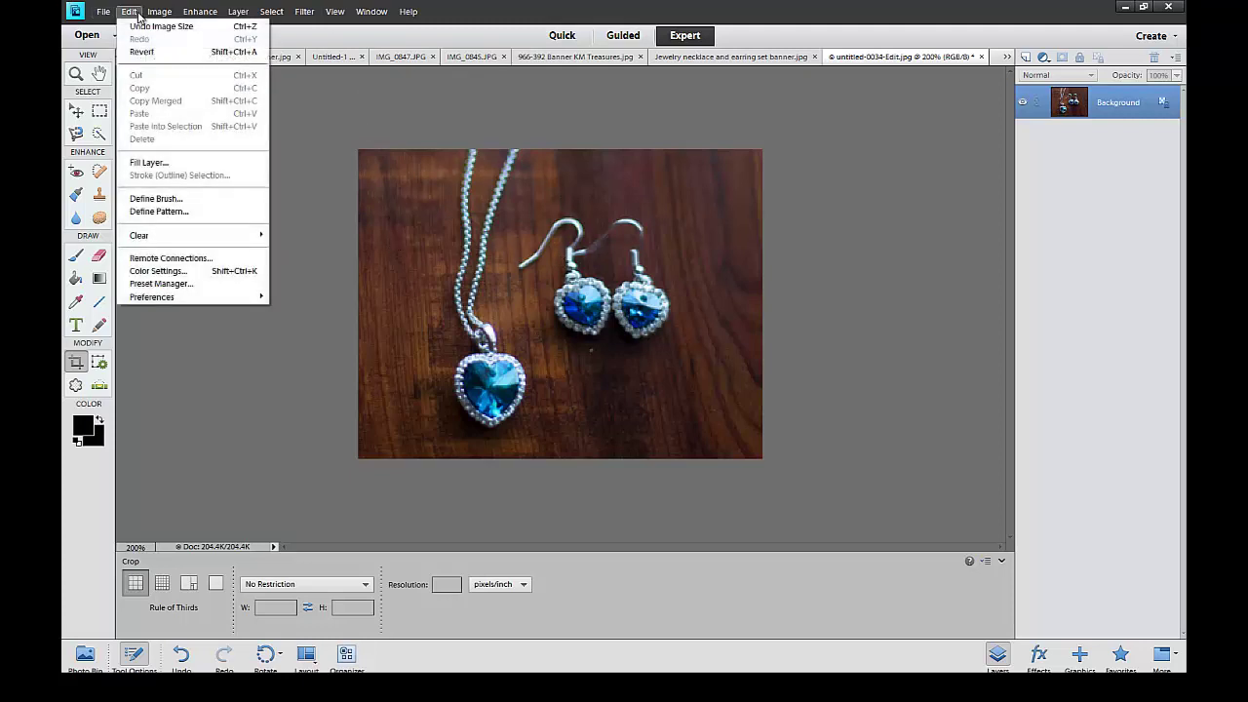
Cut the canvas height by a relative -31 pixels to 302 × 200, accepting the clipping
mouse_move(162, 16)
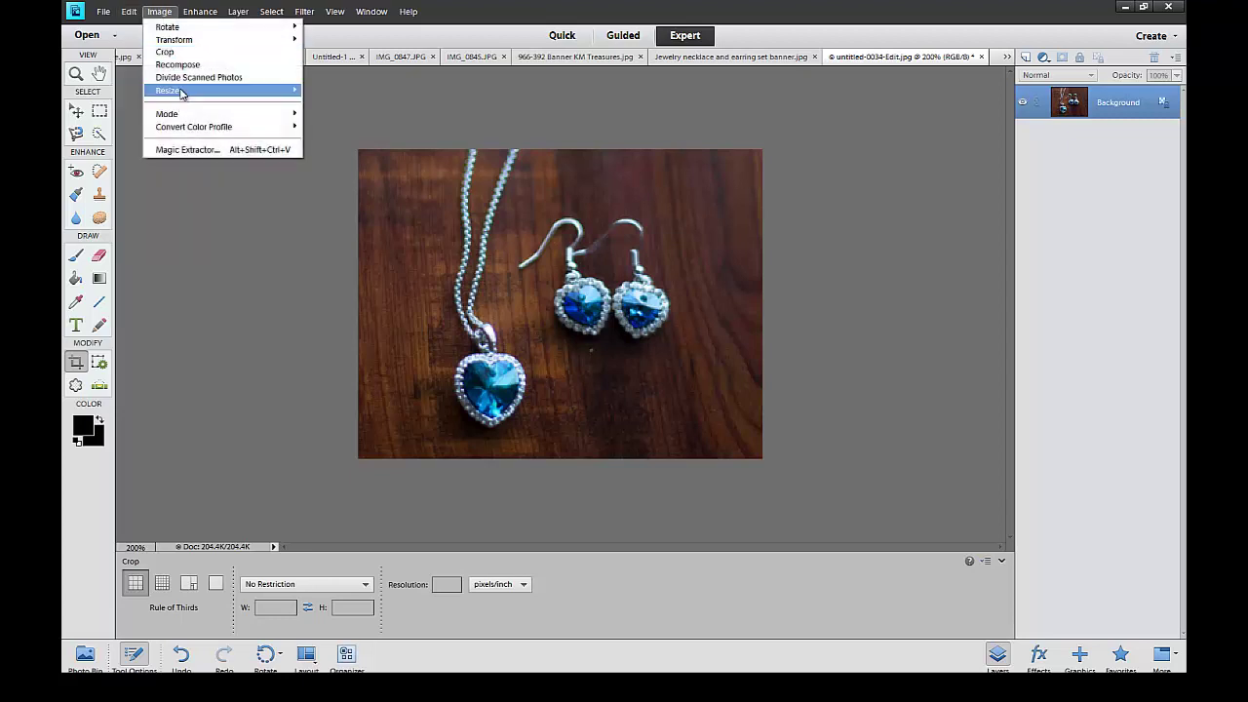
mouse_move(251, 91)
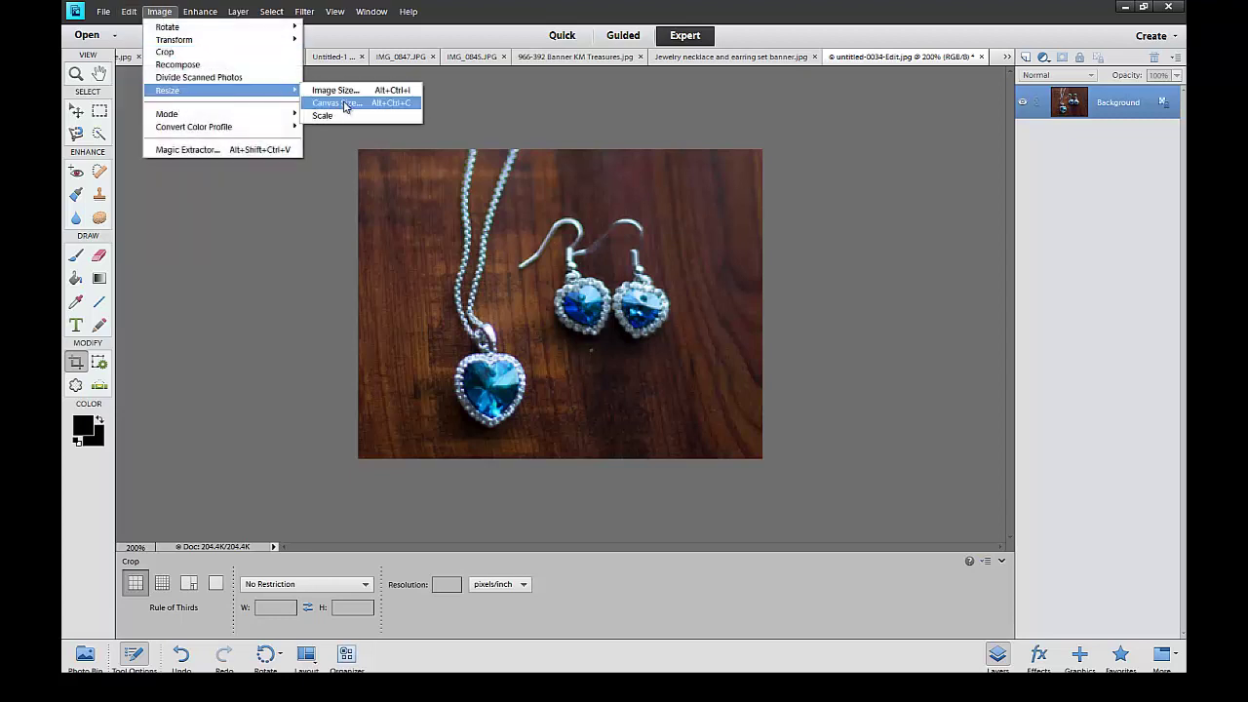
click(344, 105)
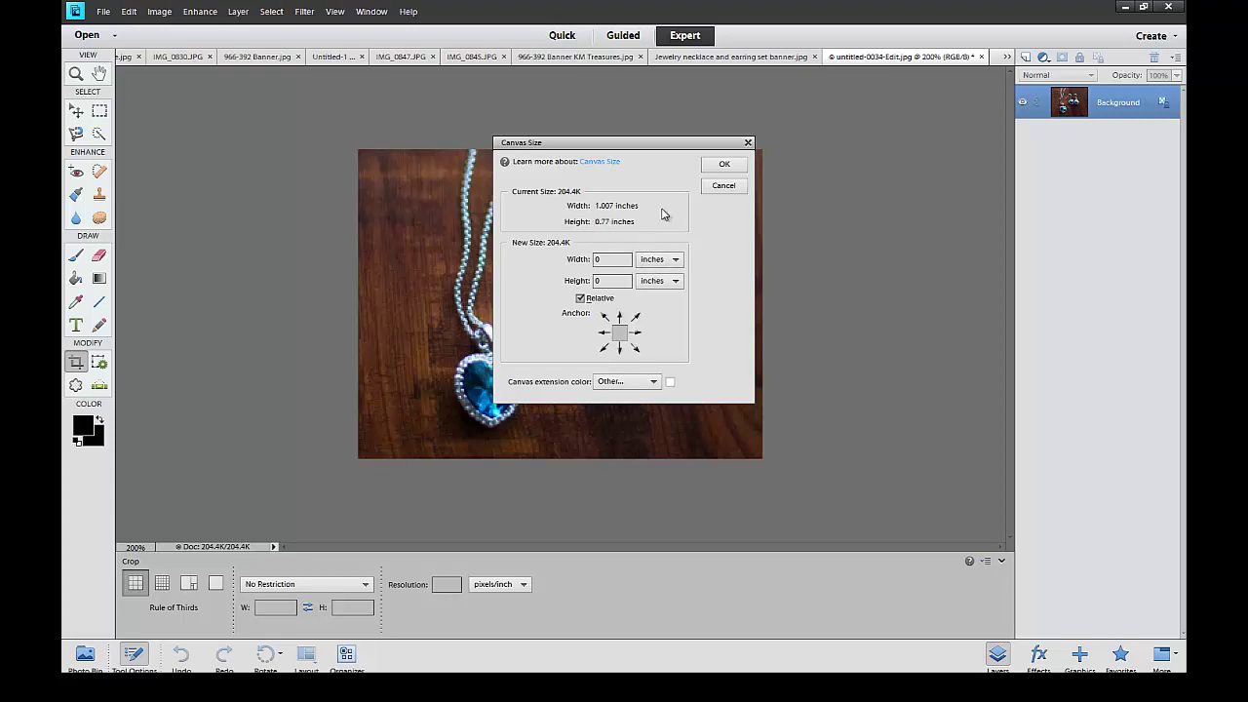
click(675, 260)
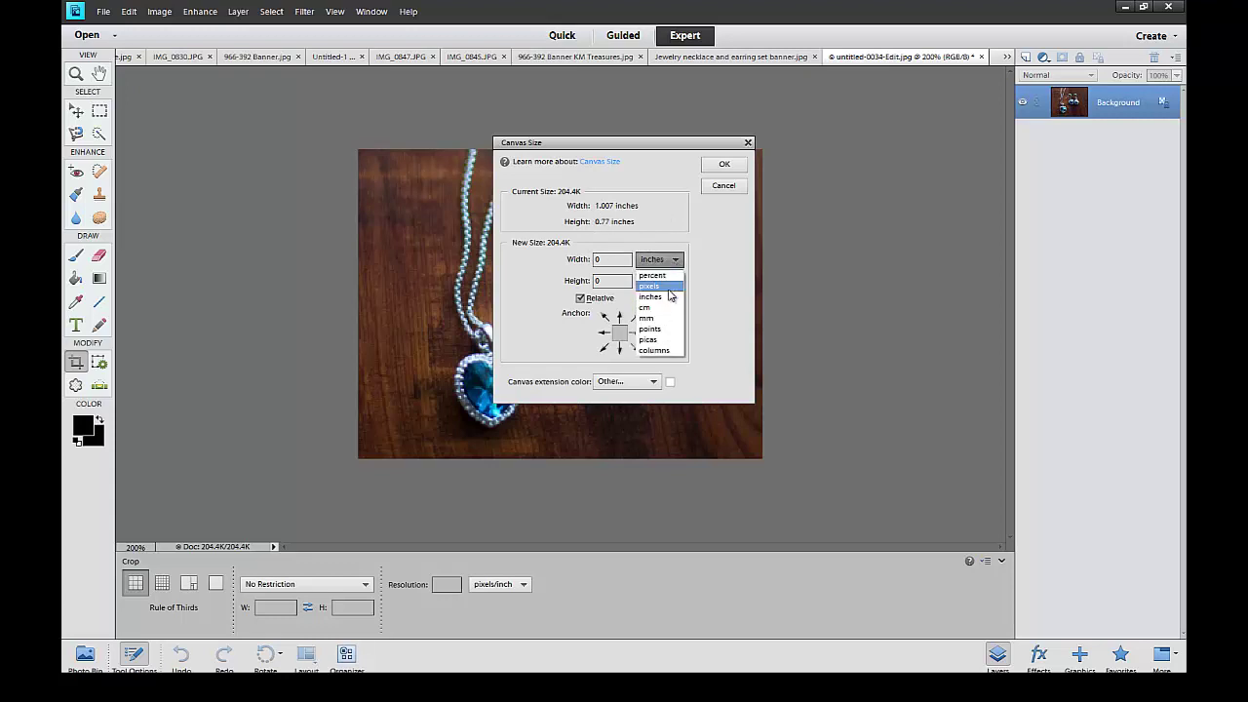
click(669, 289)
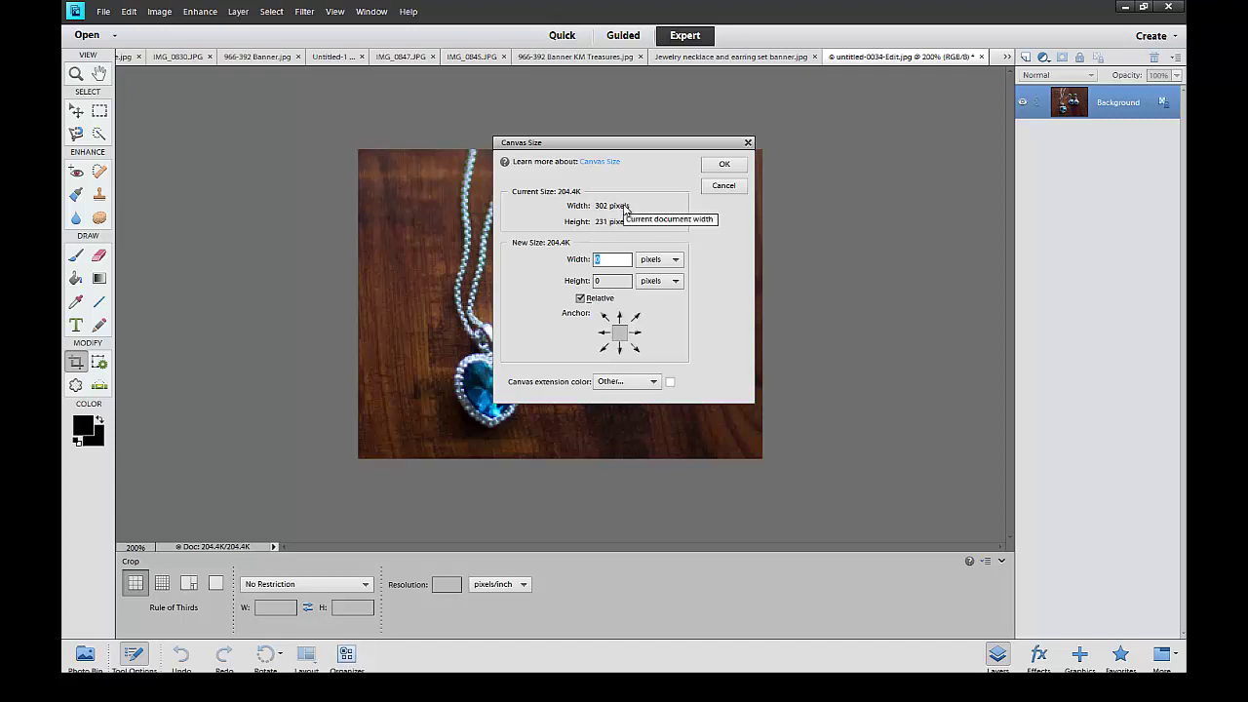
click(612, 281)
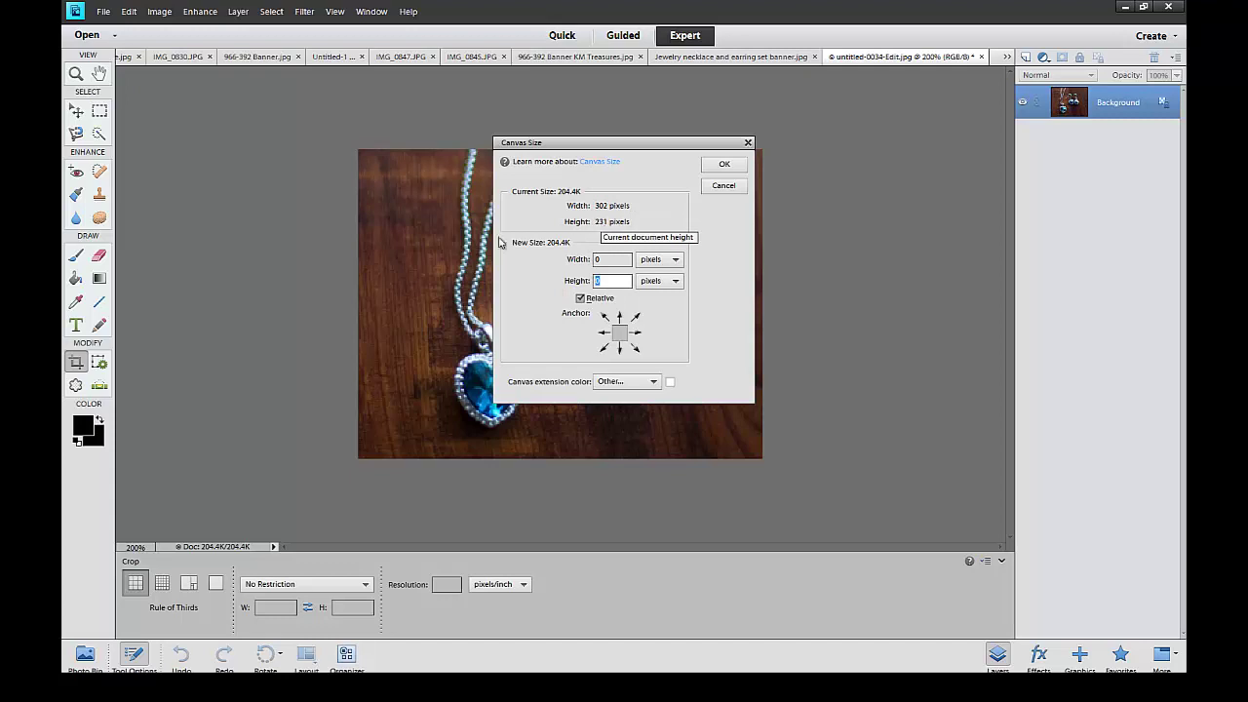
text(-)
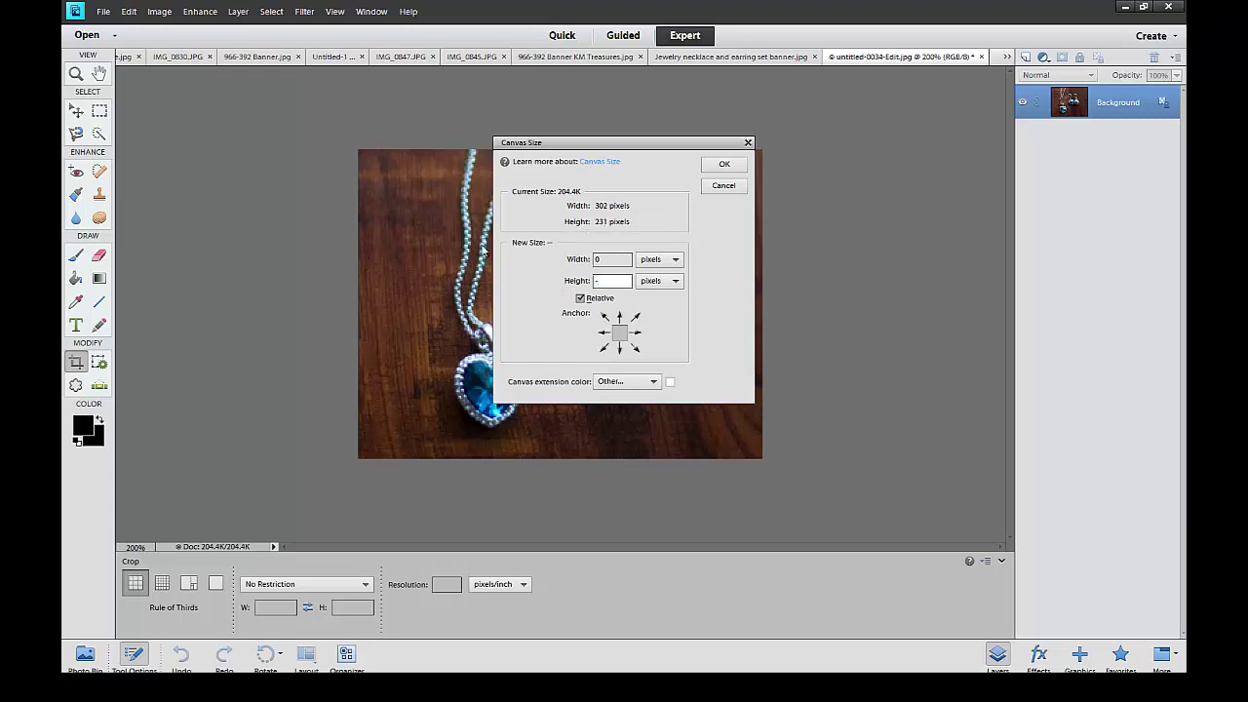
text(31)
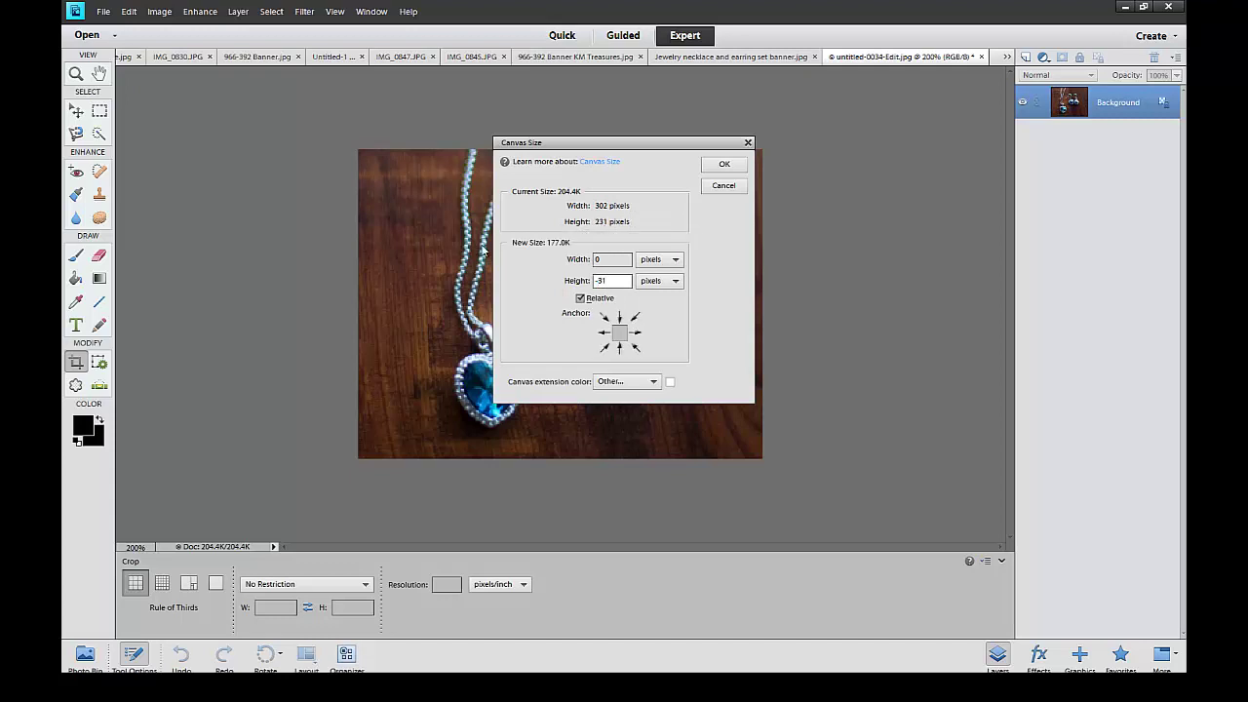
click(728, 166)
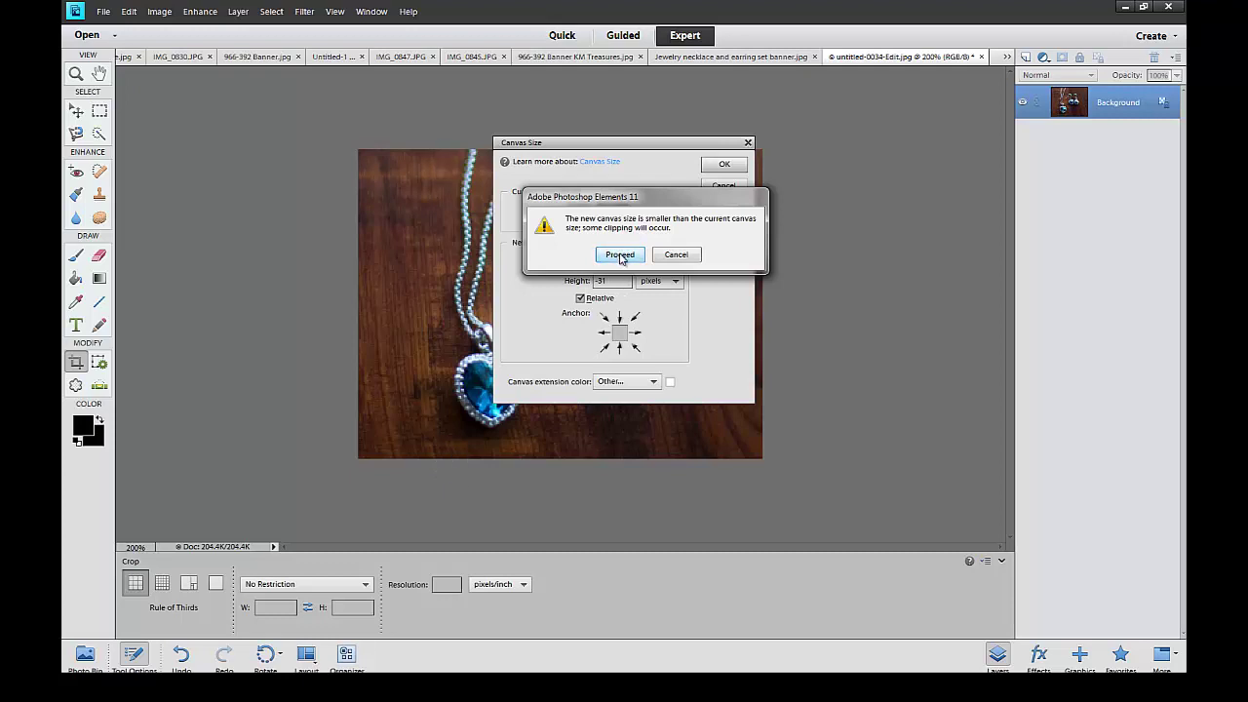
click(620, 255)
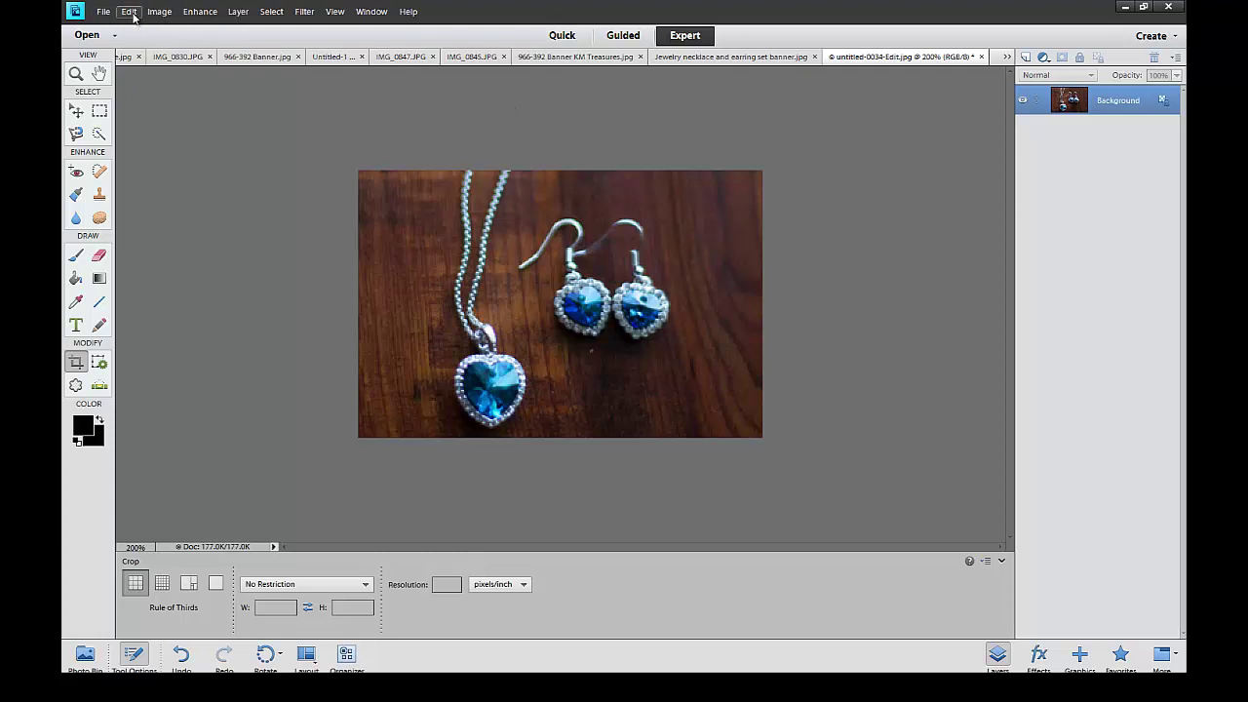
Draw a Rectangular Marquee selection covering the entire 302 × 200 banner
click(100, 111)
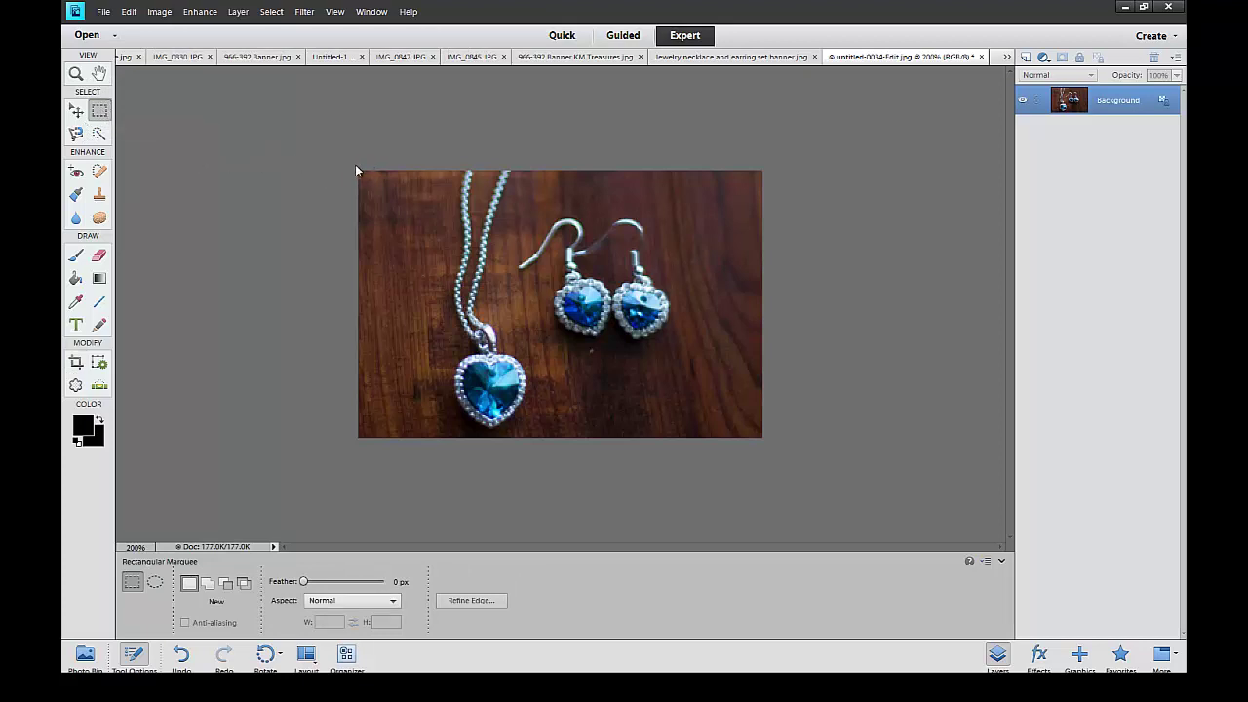
drag(353, 168, 851, 520)
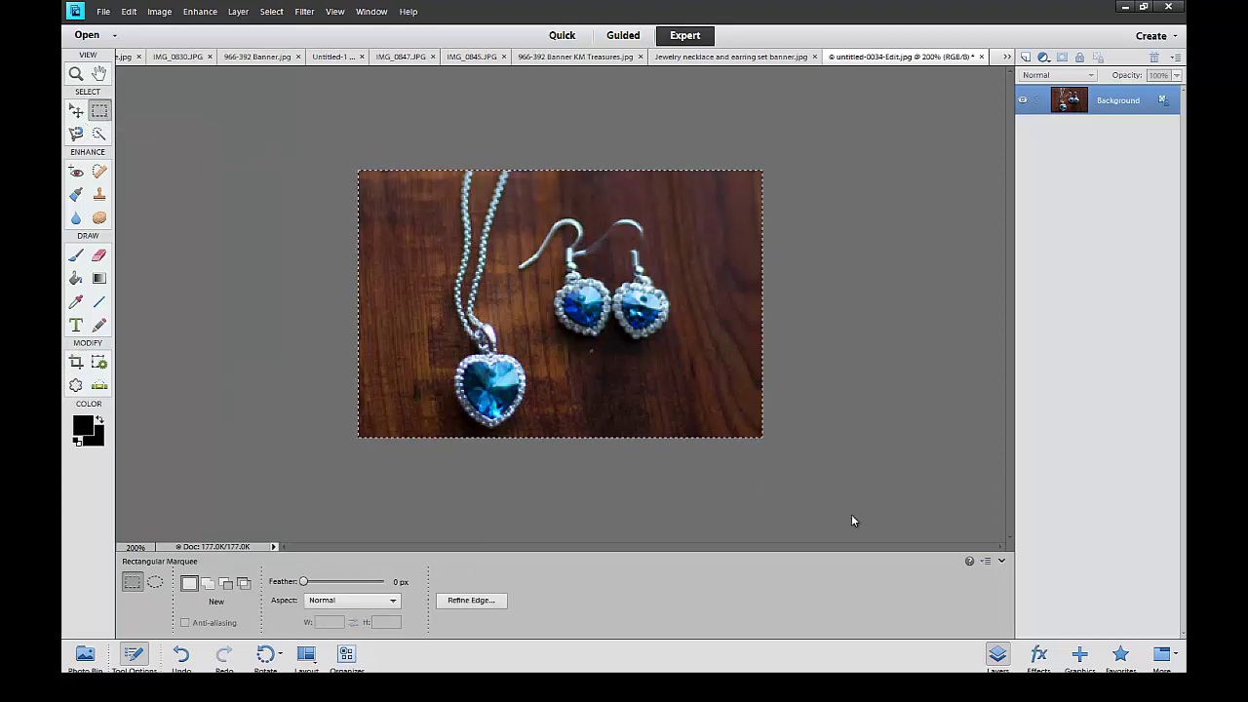
click(128, 12)
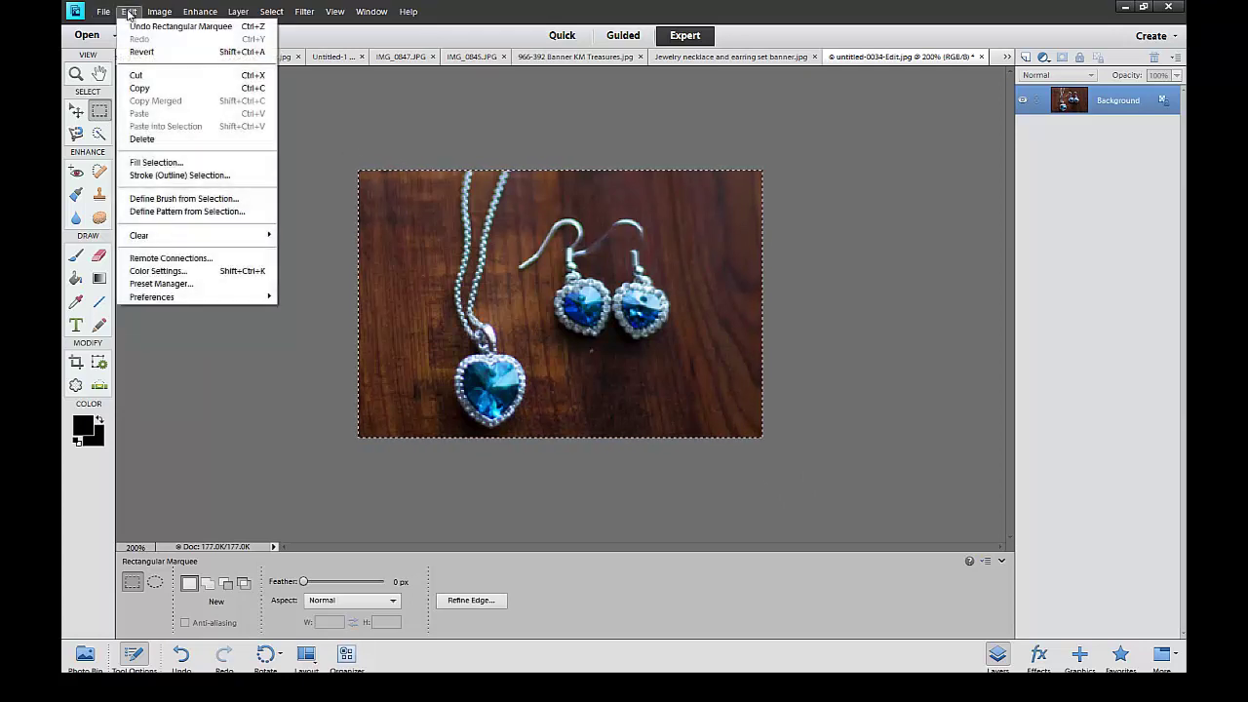
Stroke the selection with a solid black (000000) border
click(150, 179)
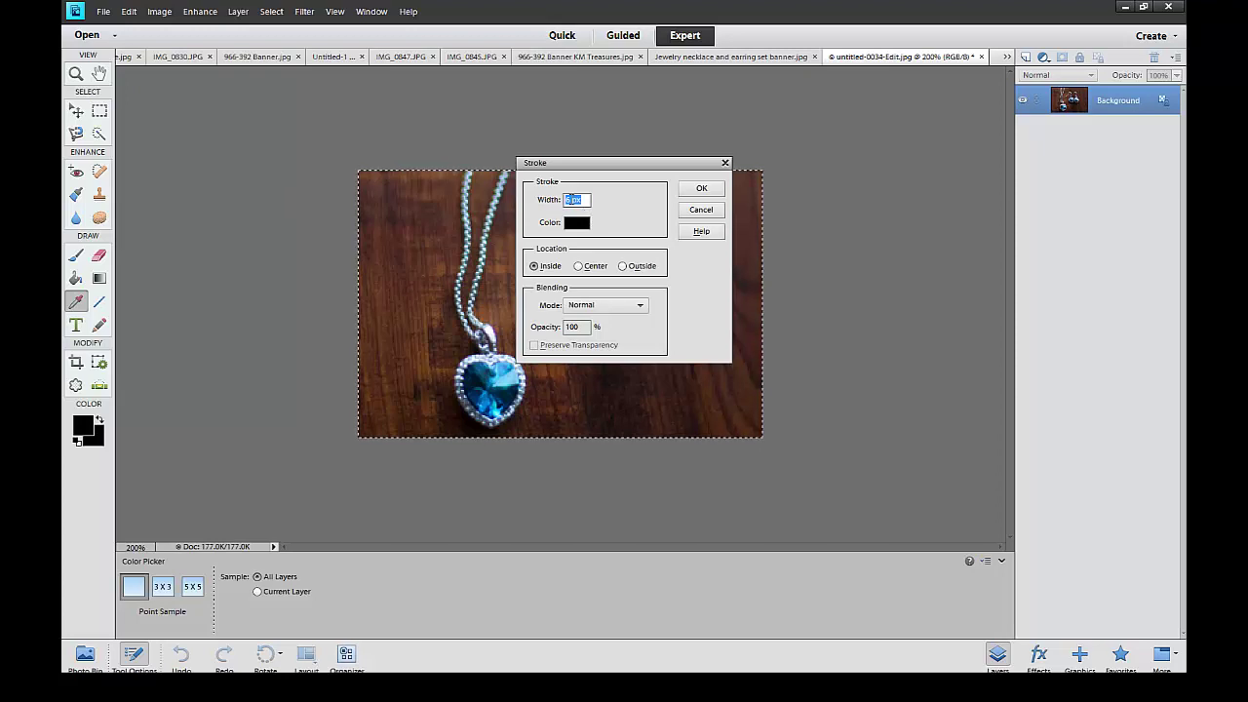
click(575, 225)
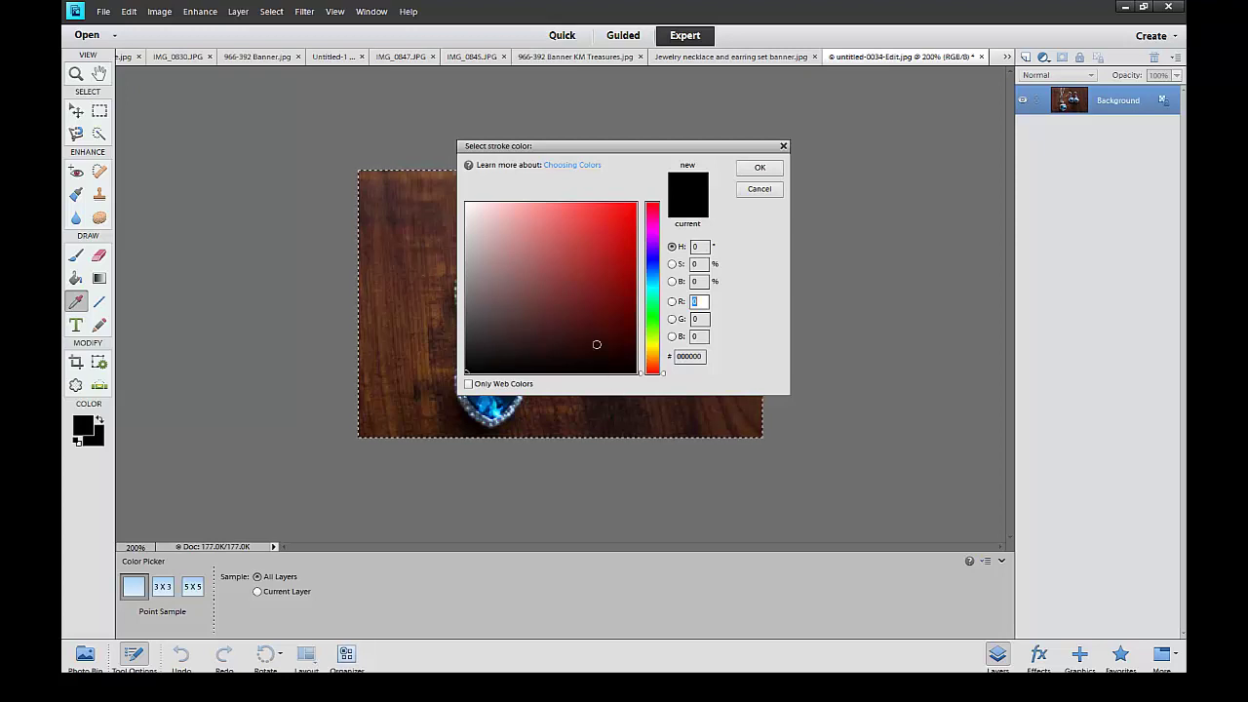
click(588, 358)
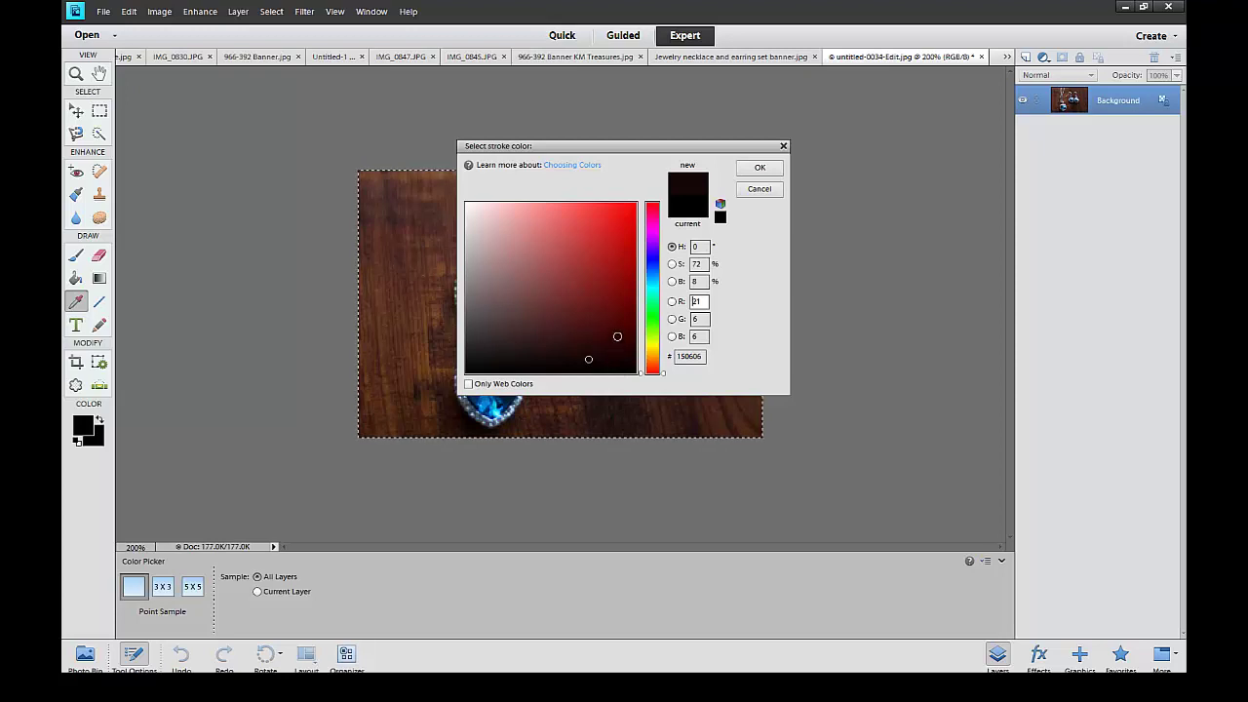
click(611, 360)
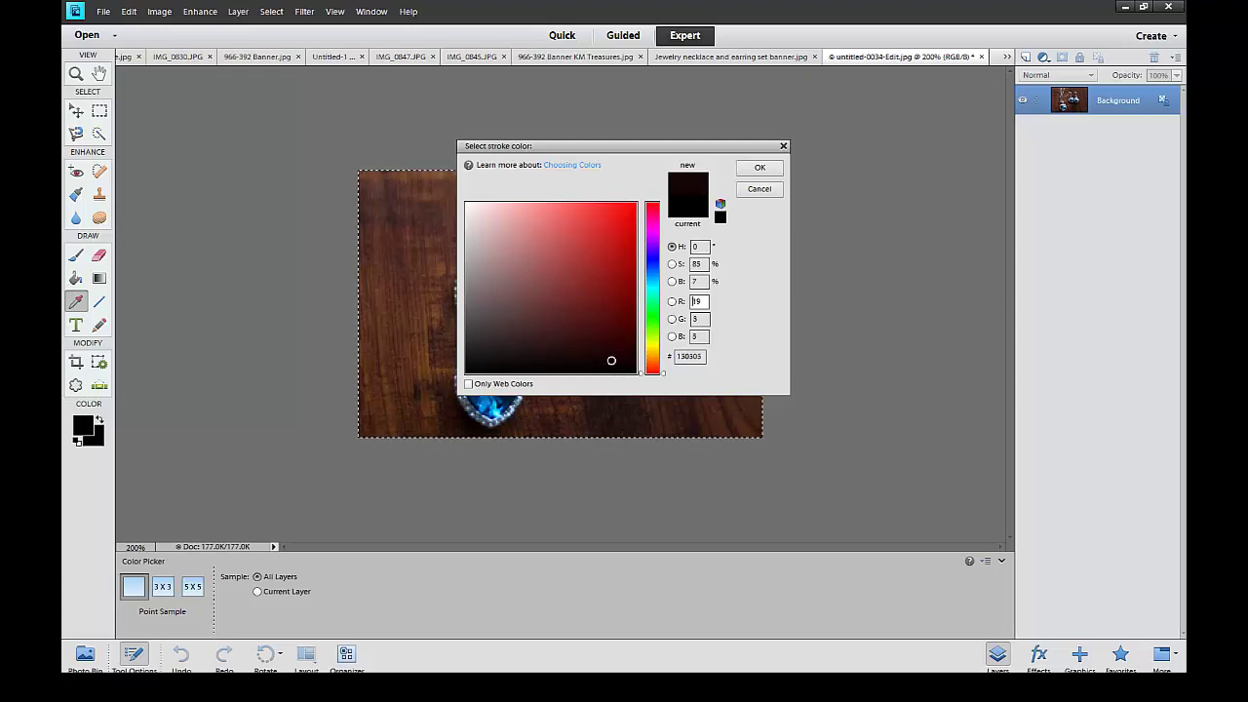
click(721, 217)
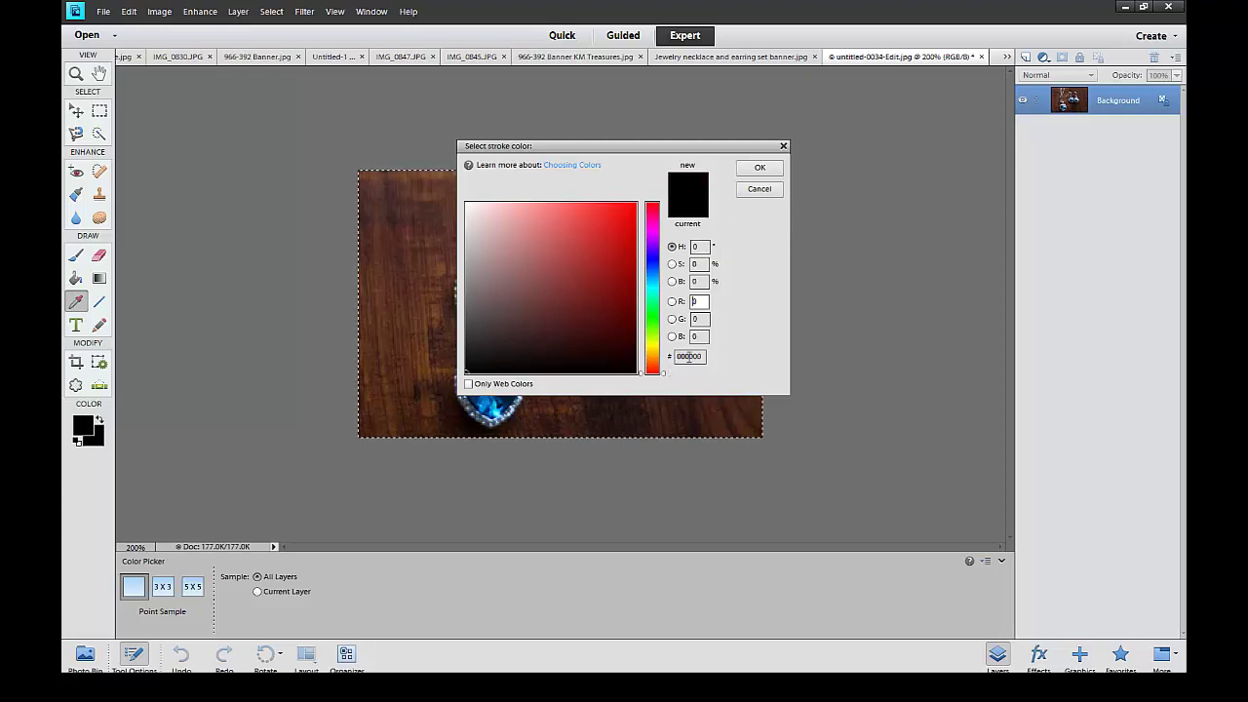
click(755, 171)
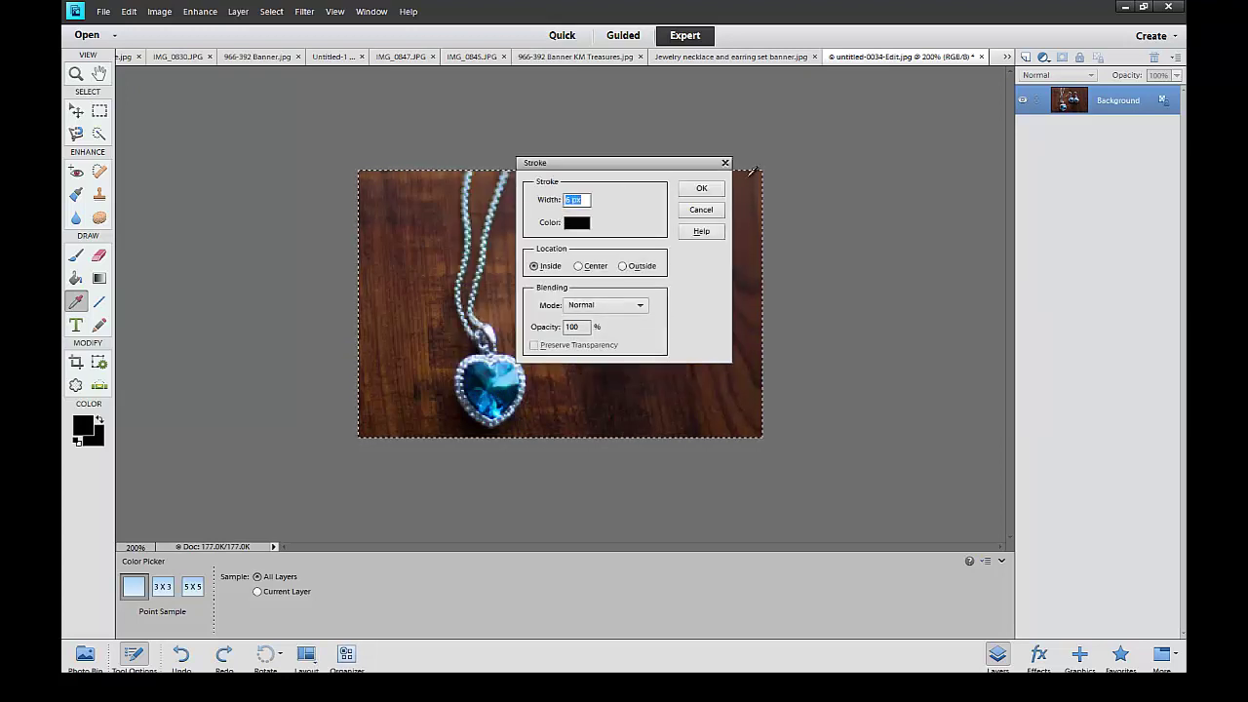
click(701, 189)
key(m)
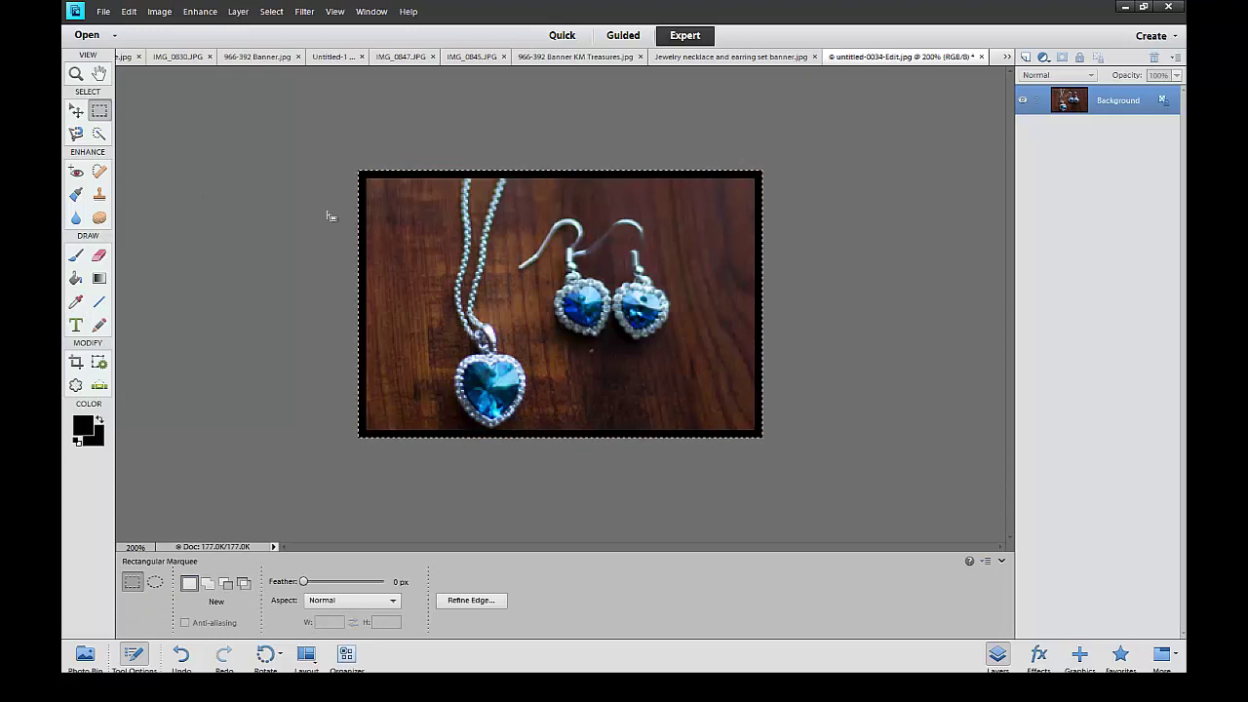
Deselect and save as JPEG 'Jewelry necklace and earring set banner', replacing the old file
click(301, 192)
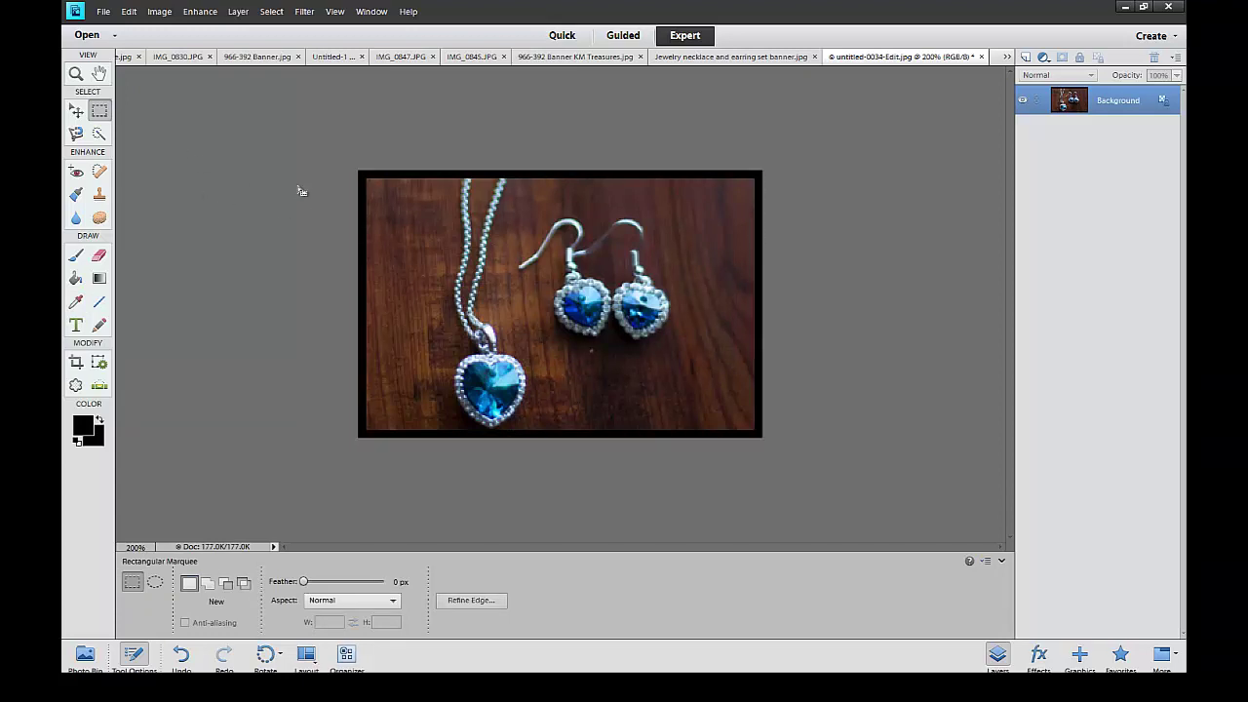
click(104, 12)
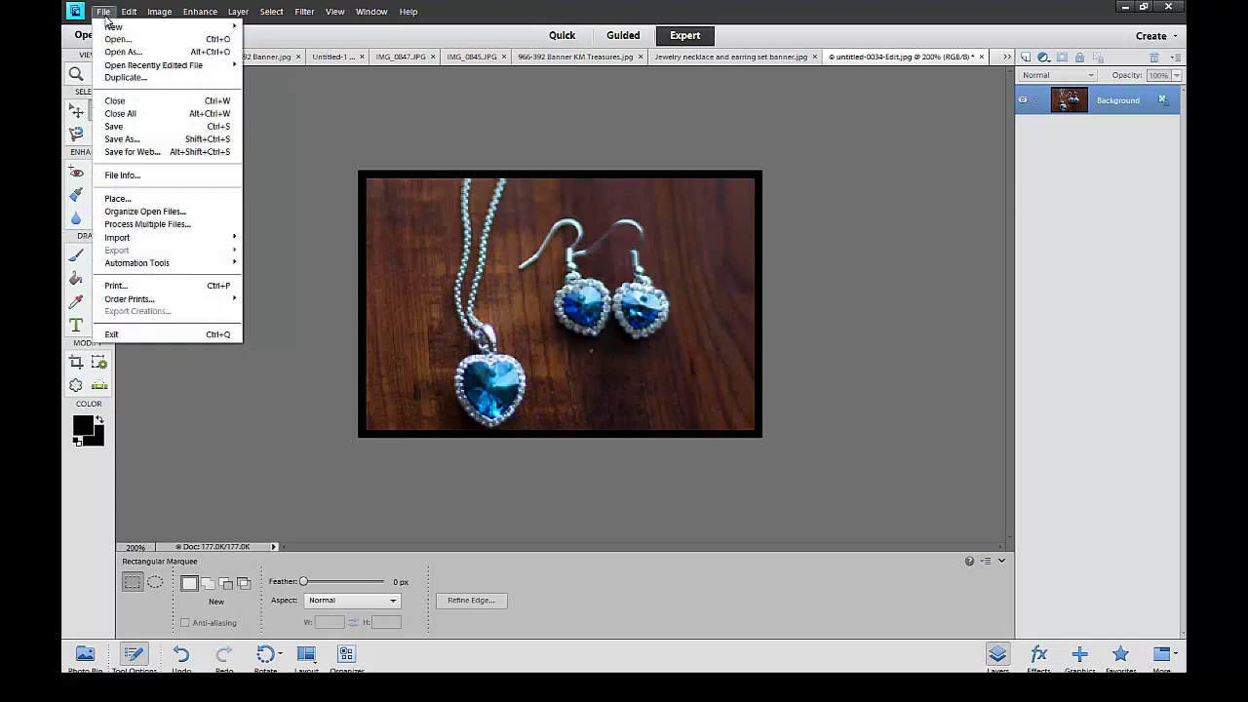
click(113, 142)
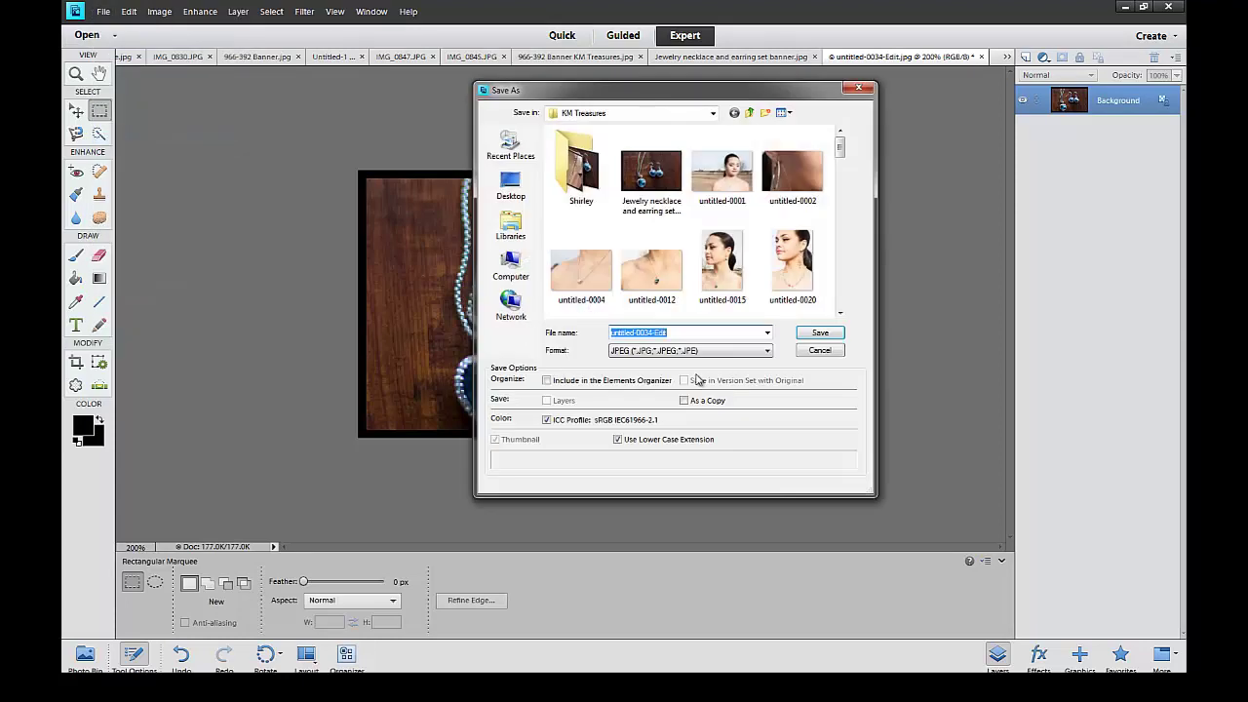
click(640, 187)
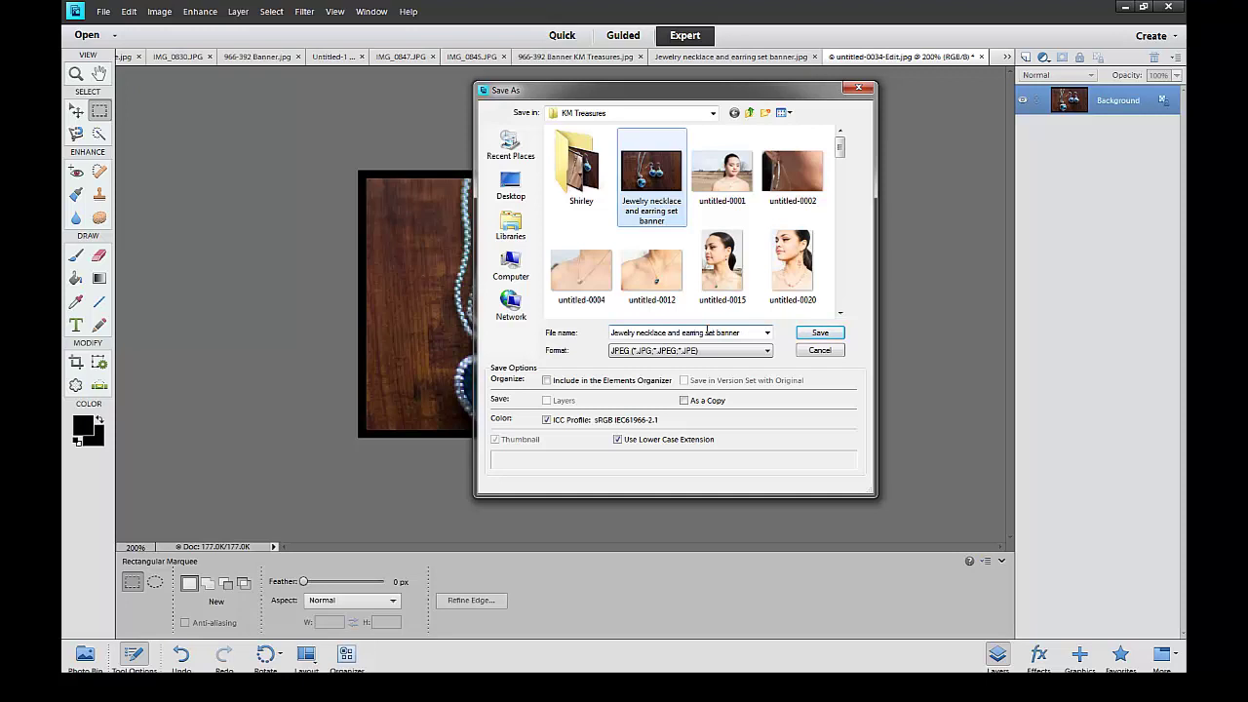
key(Tab)
click(819, 334)
click(819, 337)
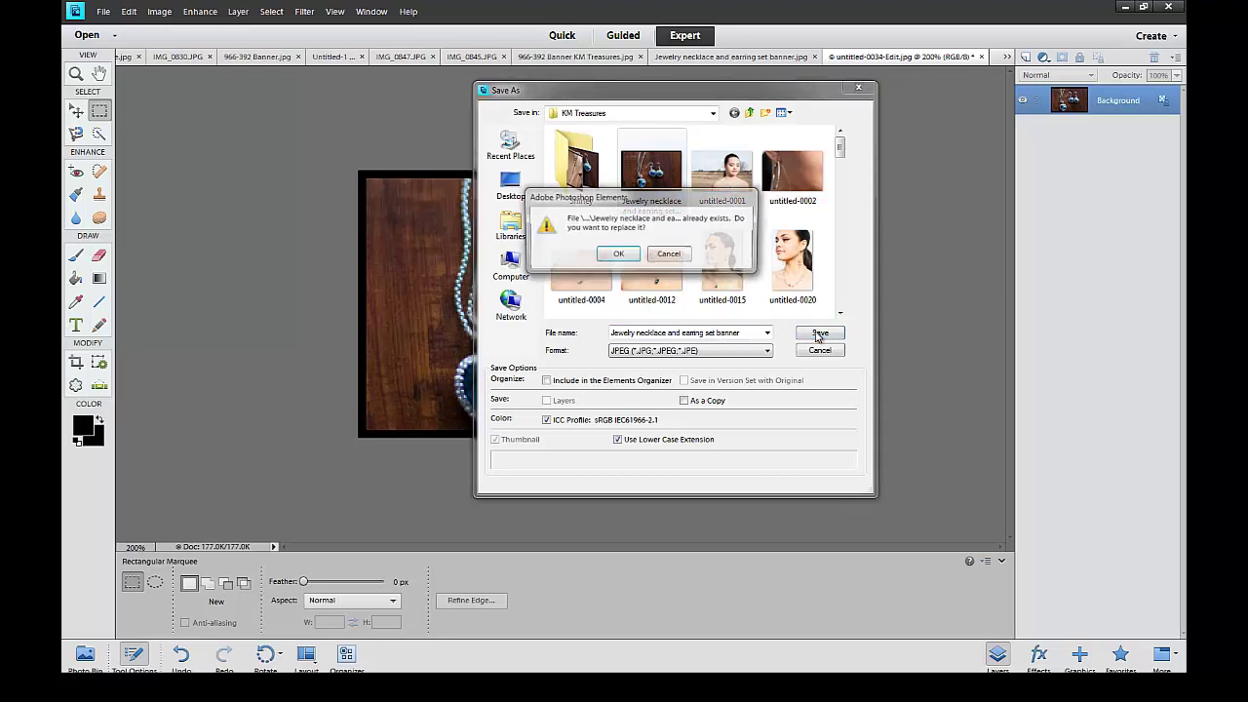
click(614, 258)
click(667, 260)
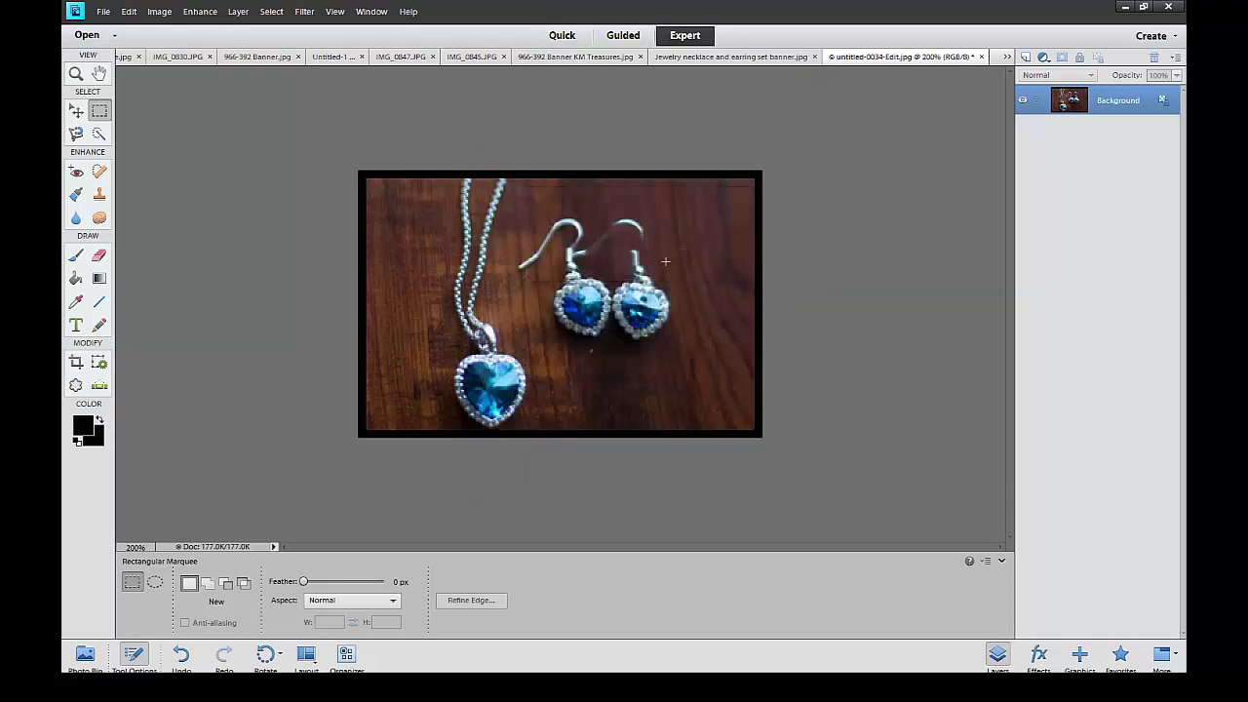
Minimize Photoshop Elements and scroll the KM Treasures folder to view the saved banner
click(1124, 9)
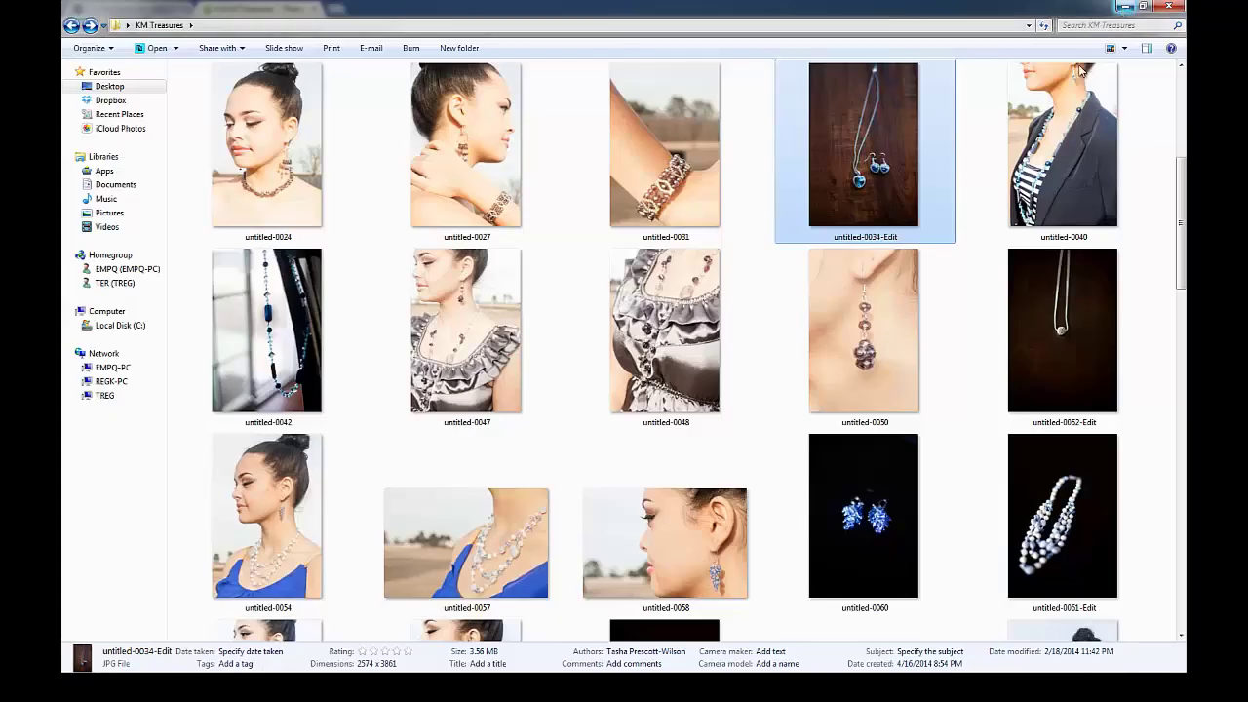
scroll(679, 372, up, 3)
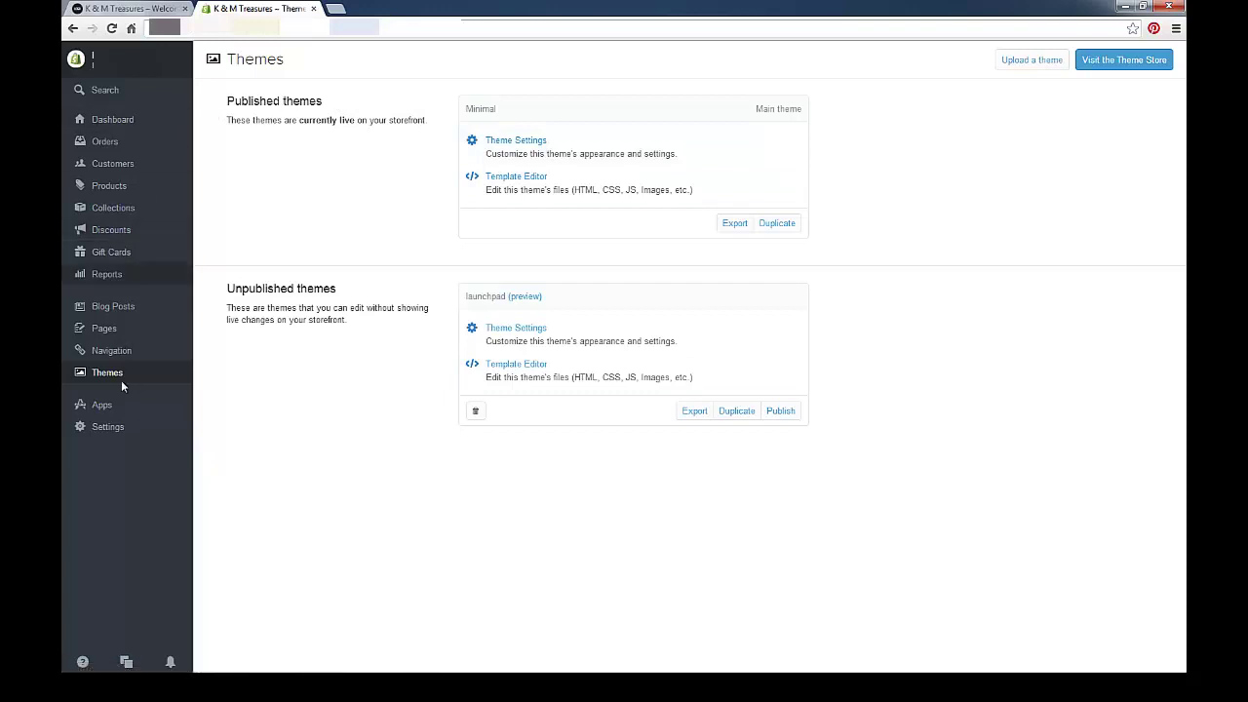
Open the Minimal theme's settings from Themes and expand Homepage down to its three promo images
click(121, 351)
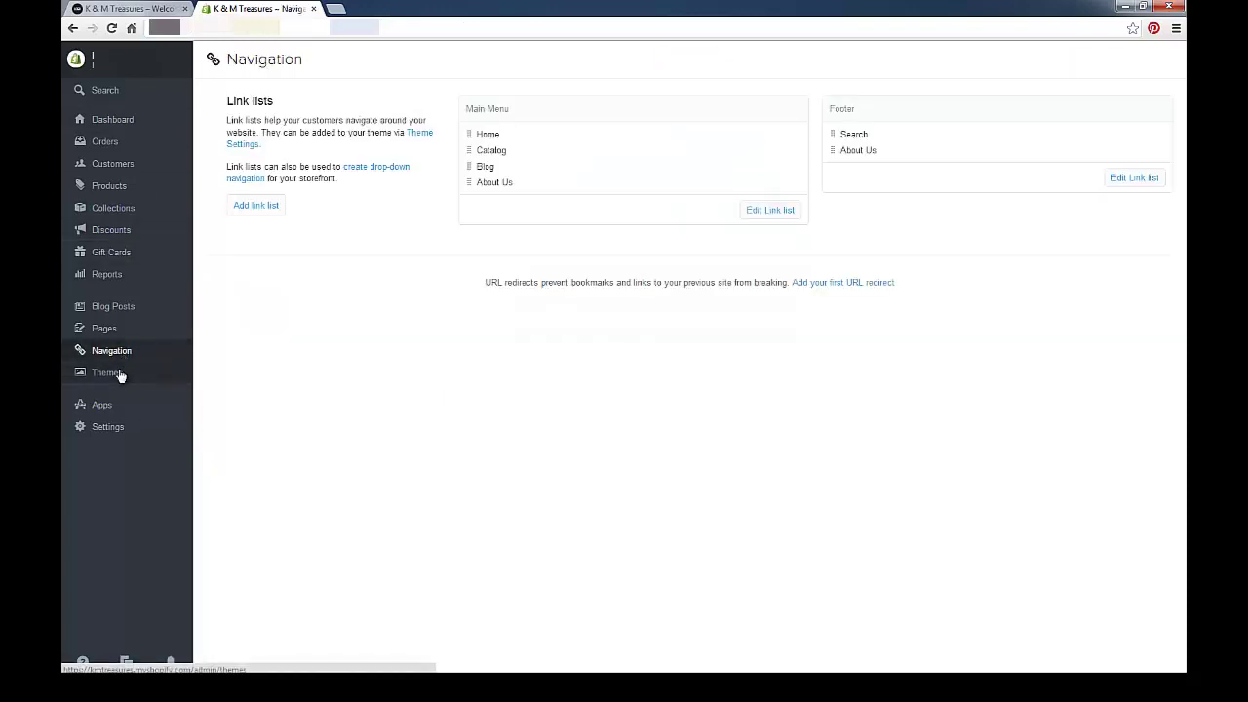
click(118, 374)
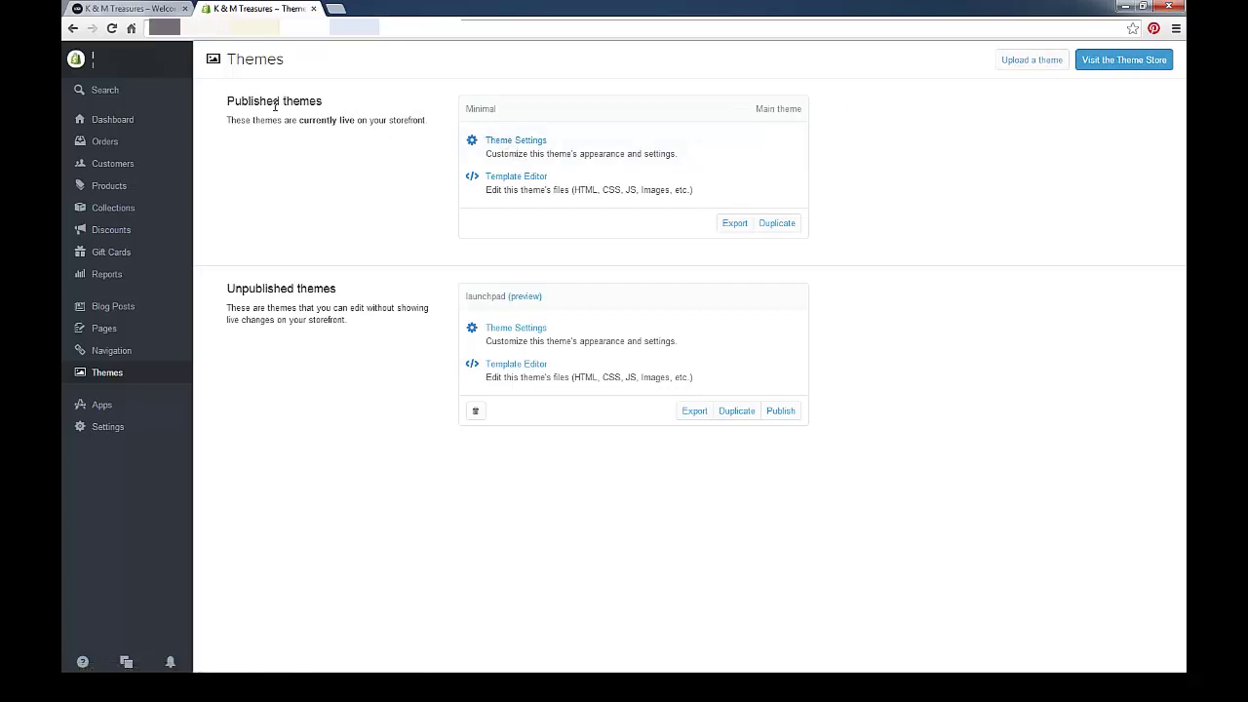
click(512, 143)
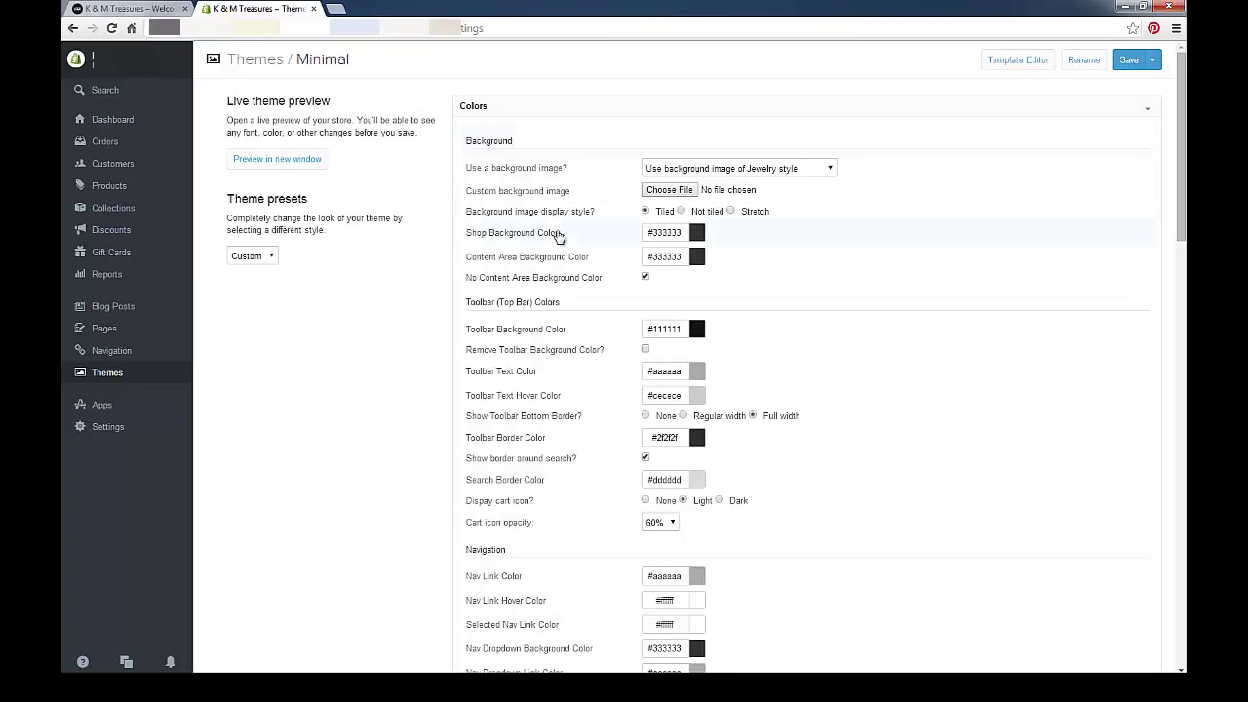
scroll(558, 236, down, 8)
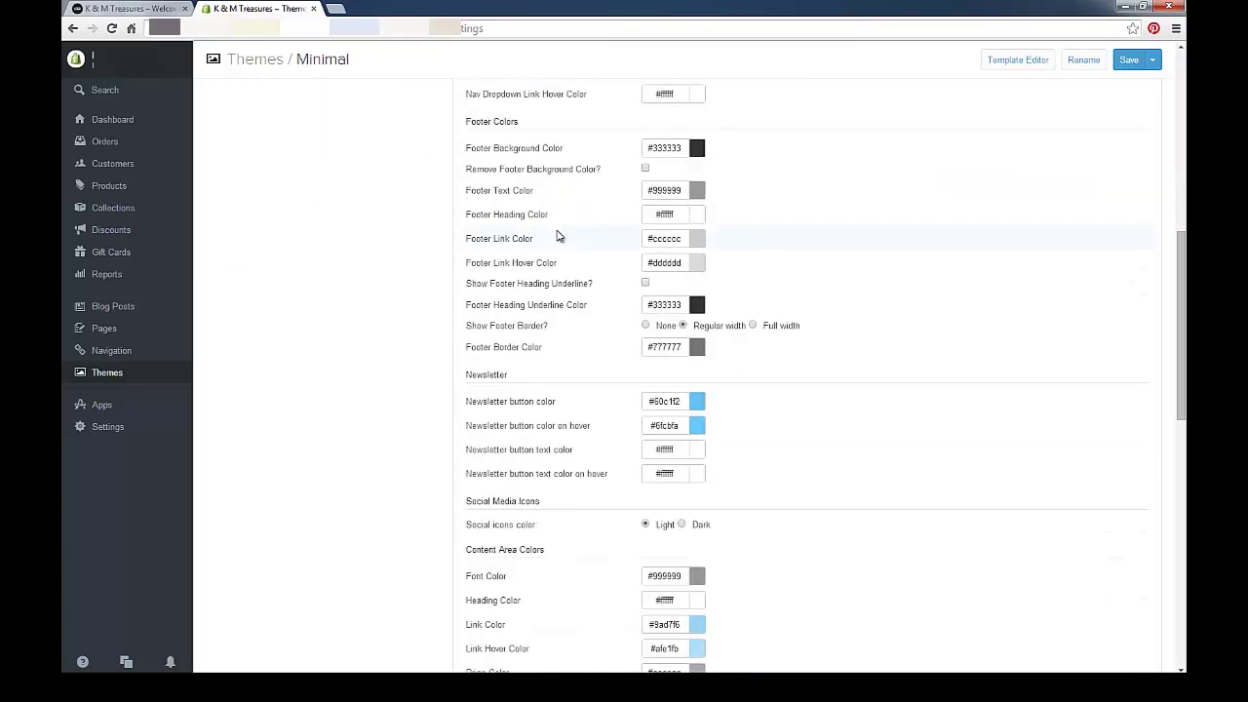
scroll(558, 236, down, 6)
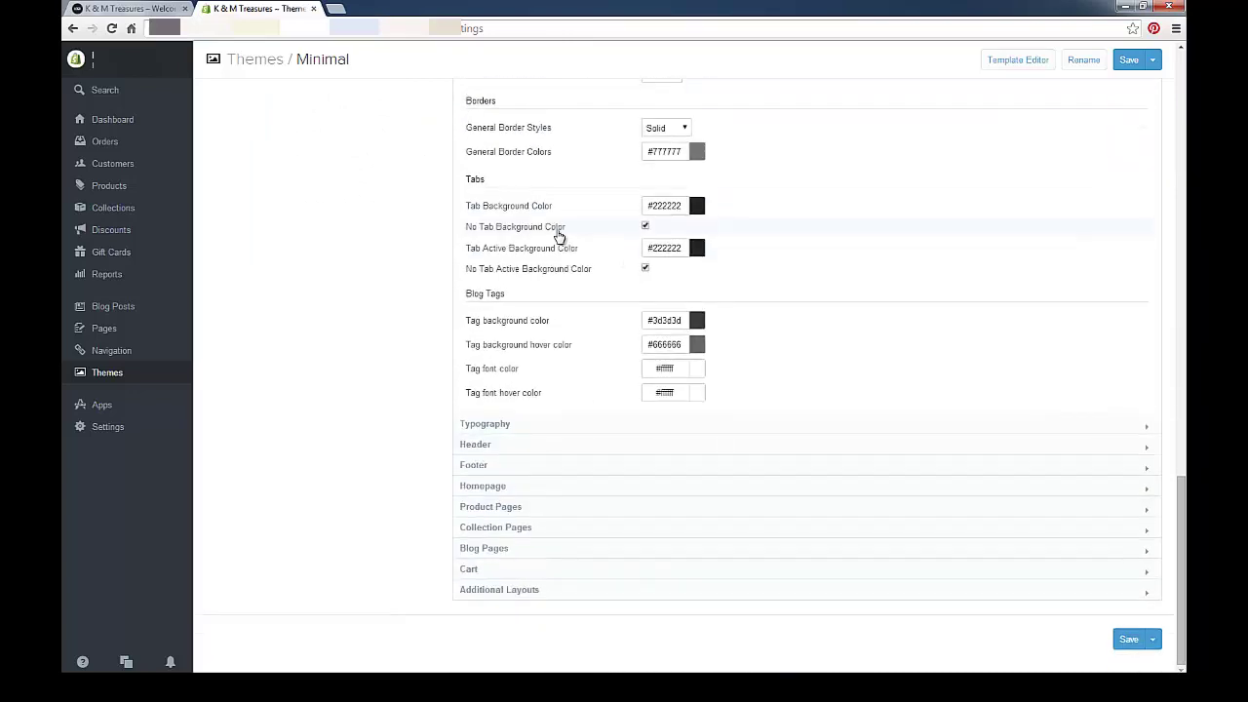
click(494, 494)
scroll(494, 495, down, 6)
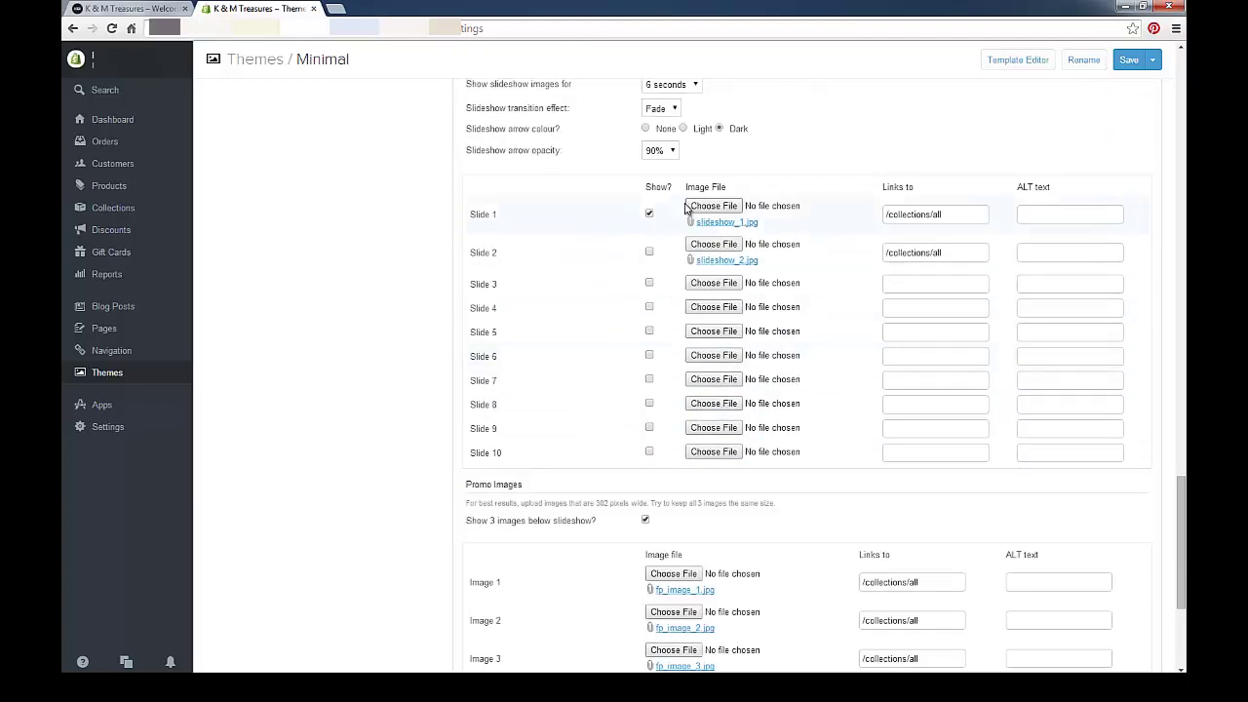
scroll(524, 329, down, 2)
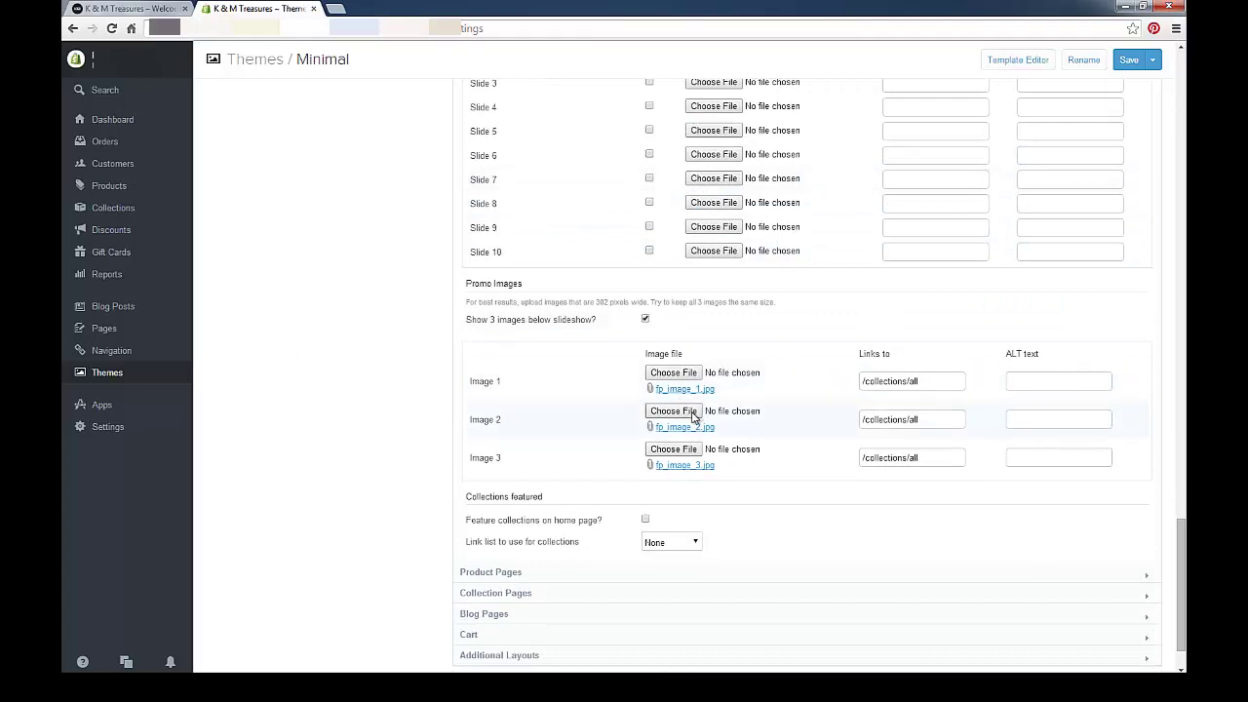
Upload '302 Blue heart necklace earrings KM-2' from Desktop > KM Treasures > Shirley as promo Image 2
click(672, 410)
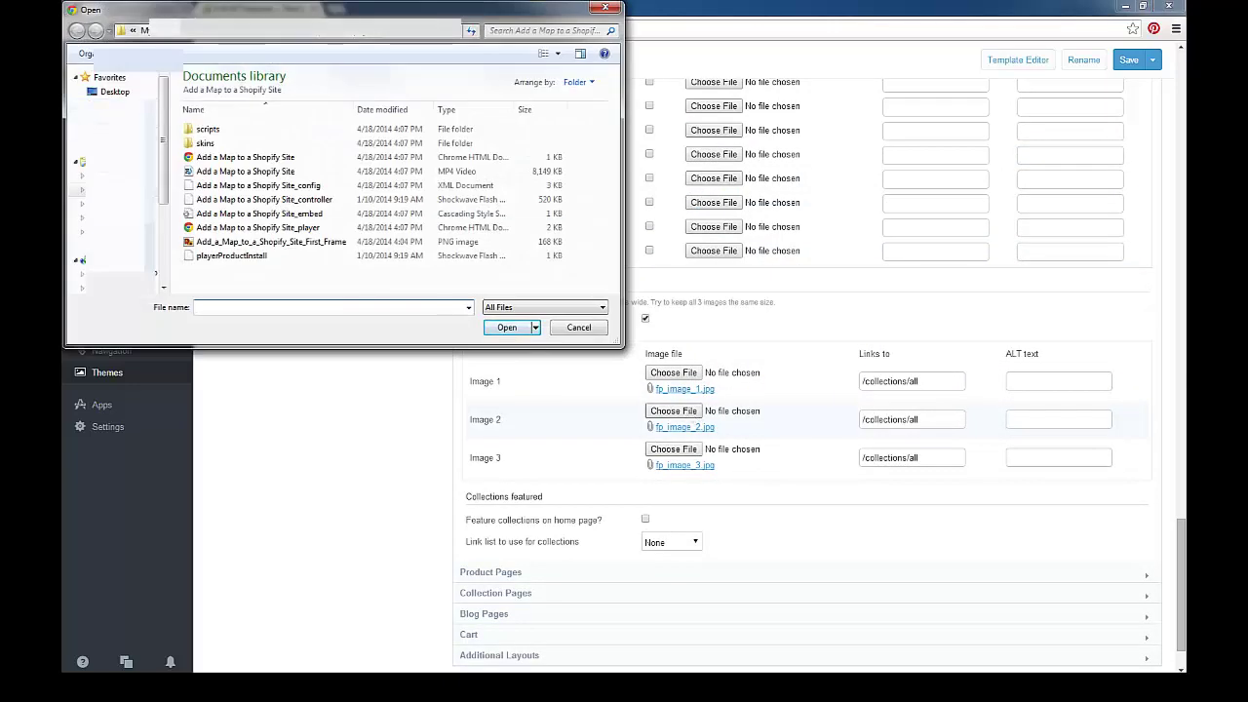
click(115, 90)
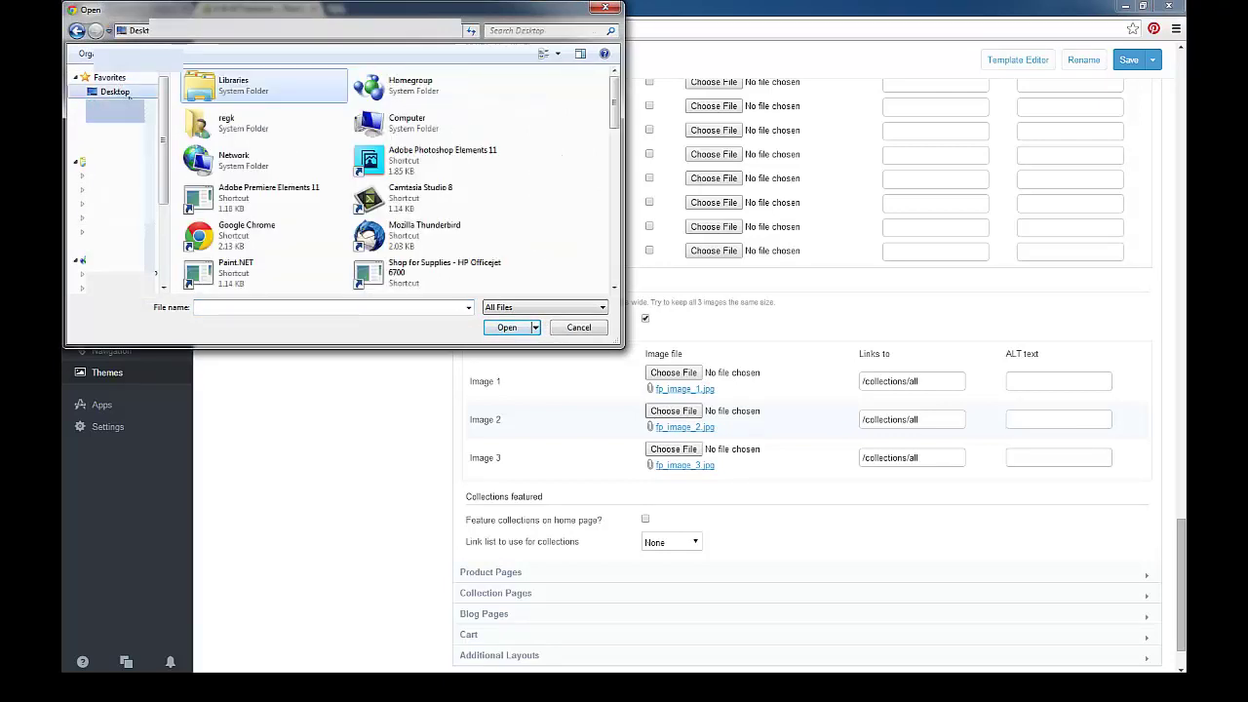
drag(614, 112, 616, 152)
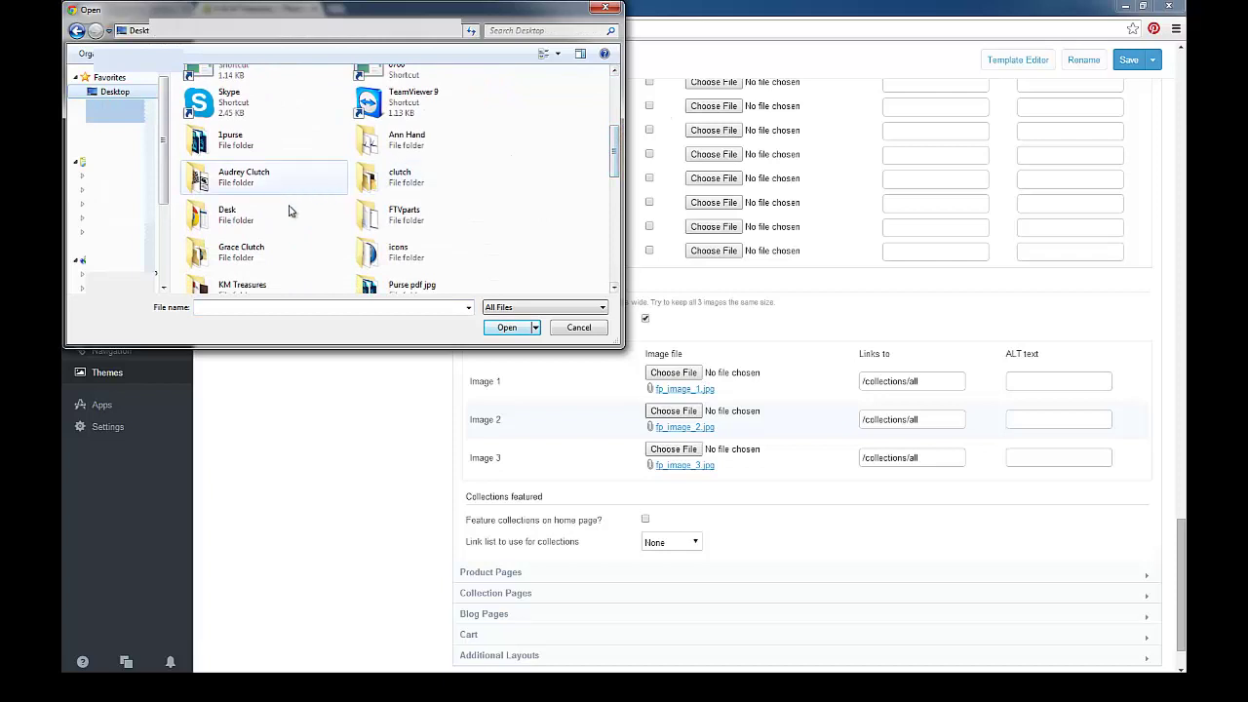
click(258, 286)
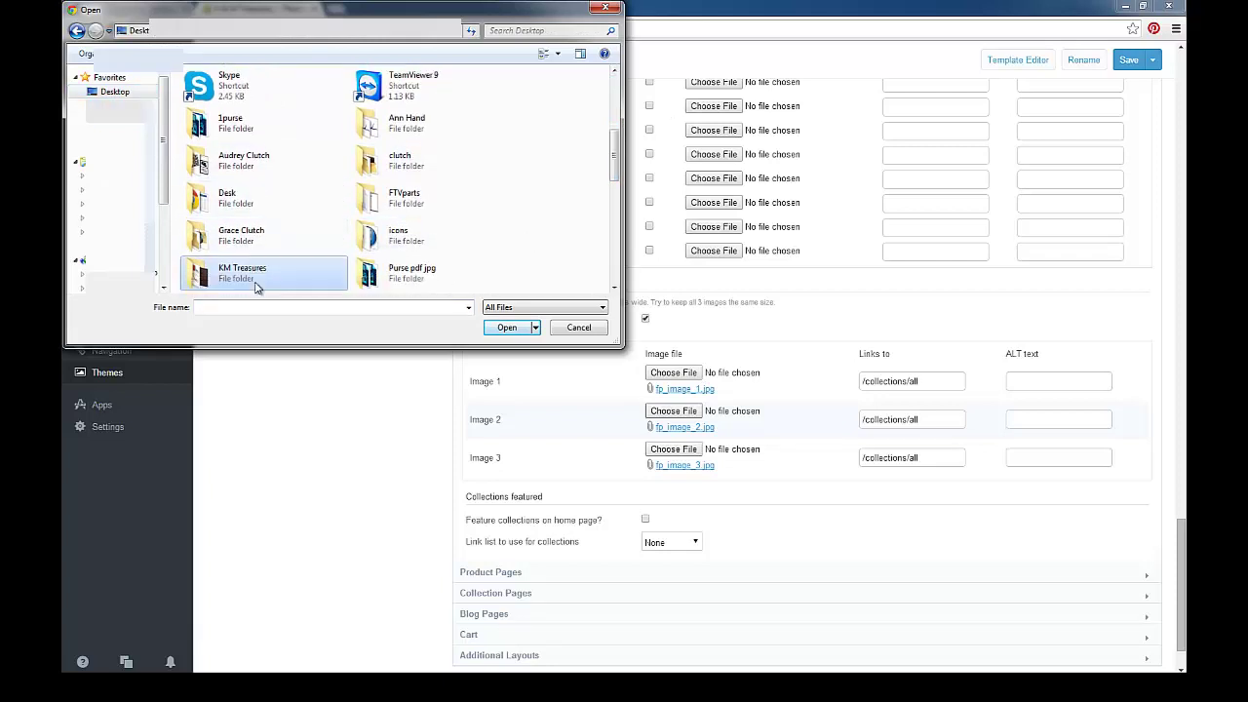
double_click(255, 282)
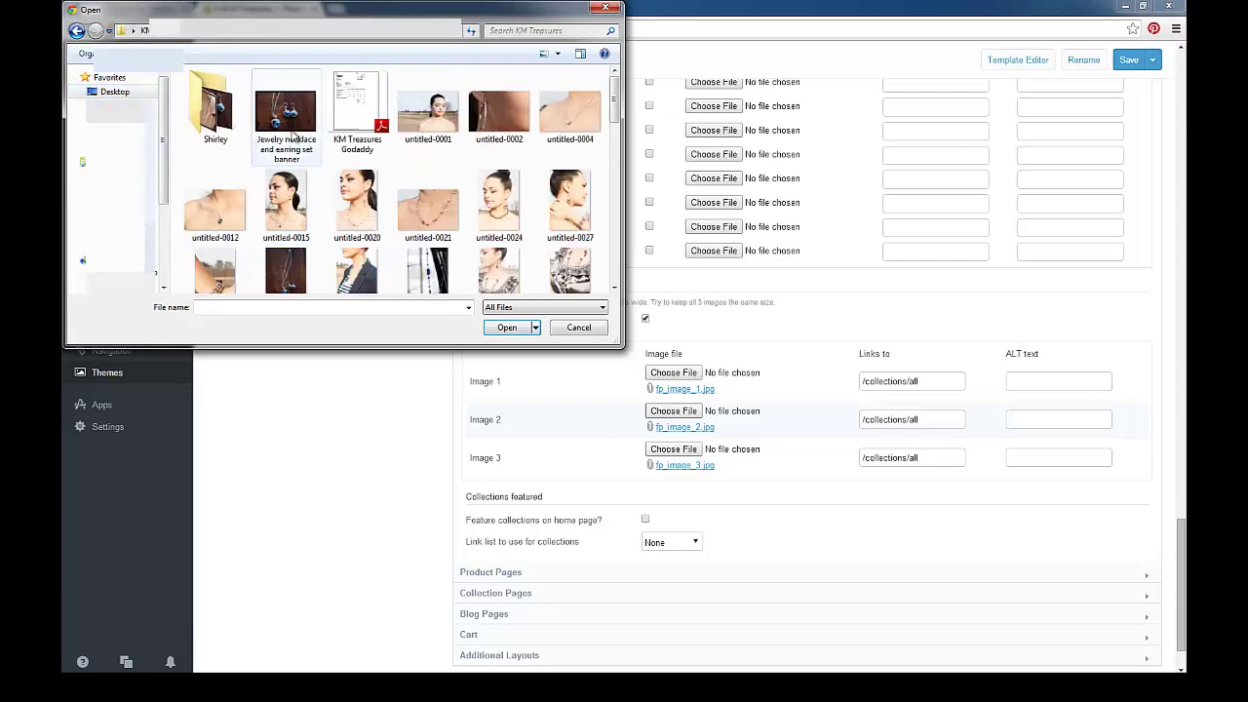
double_click(211, 112)
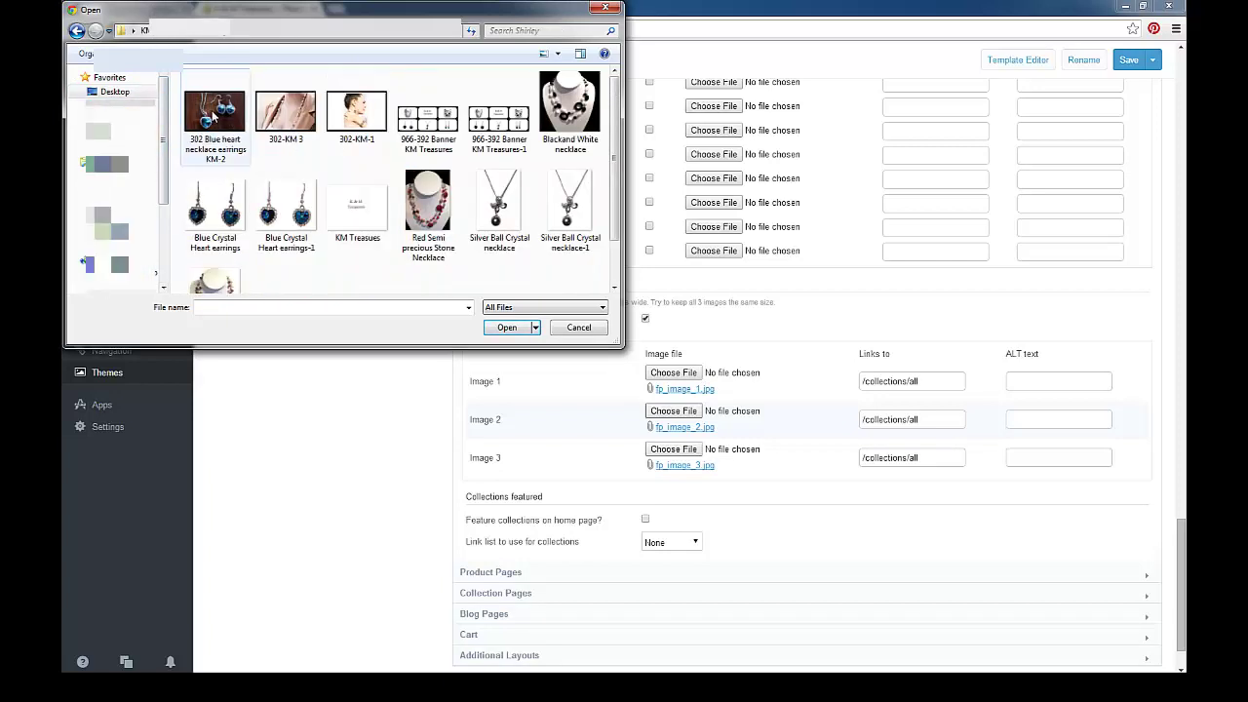
double_click(211, 112)
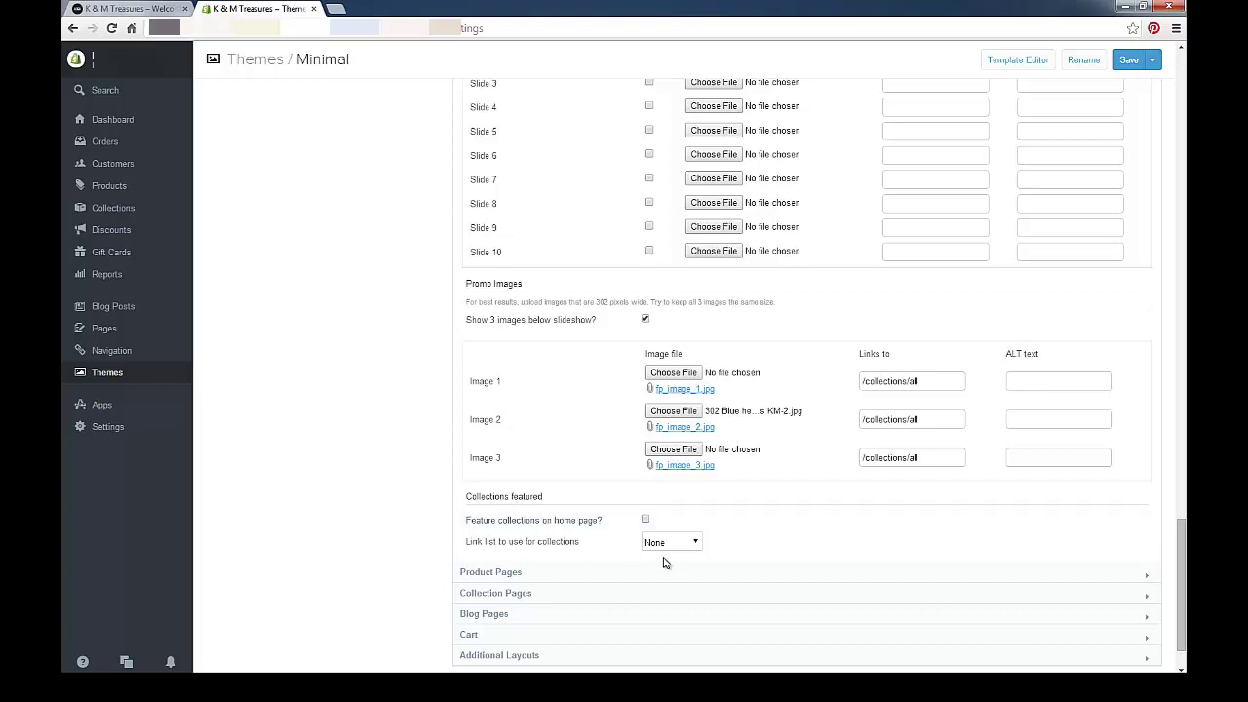
Preview the new promo Image 2, then save the theme settings
click(677, 429)
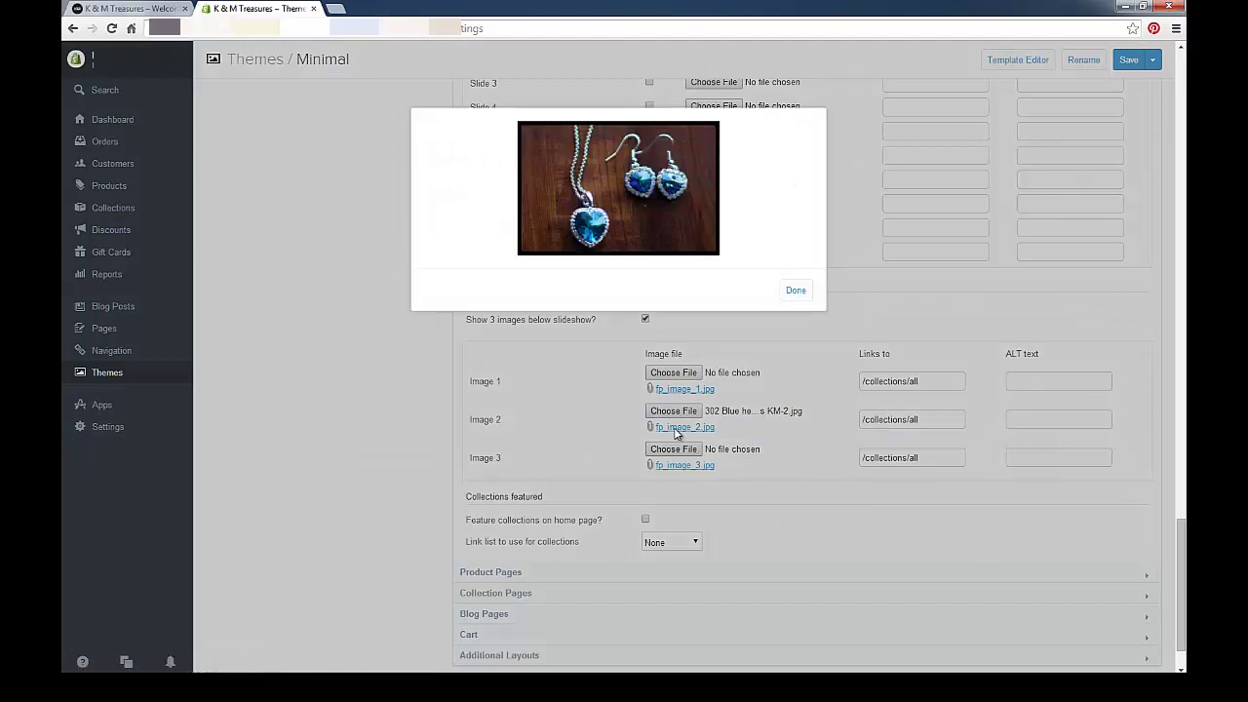
click(797, 293)
click(1129, 60)
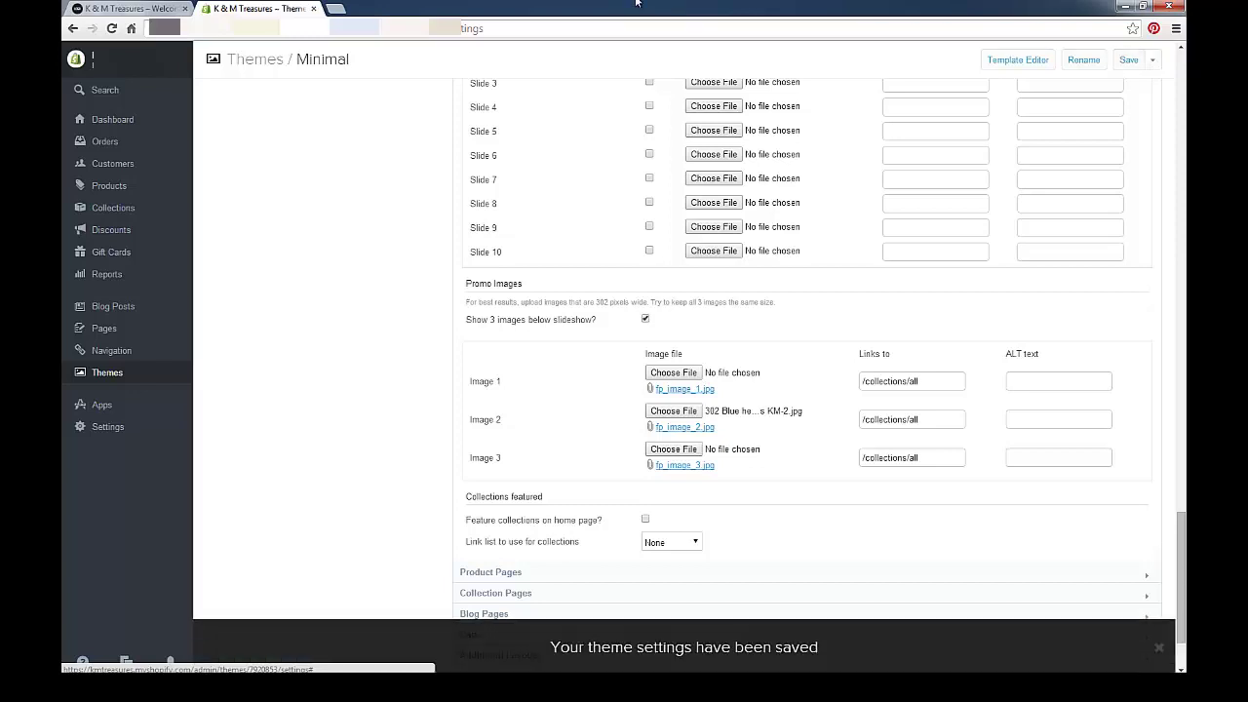
Reload the K & M Treasures storefront to show the blue heart banner as the middle promo image
click(144, 10)
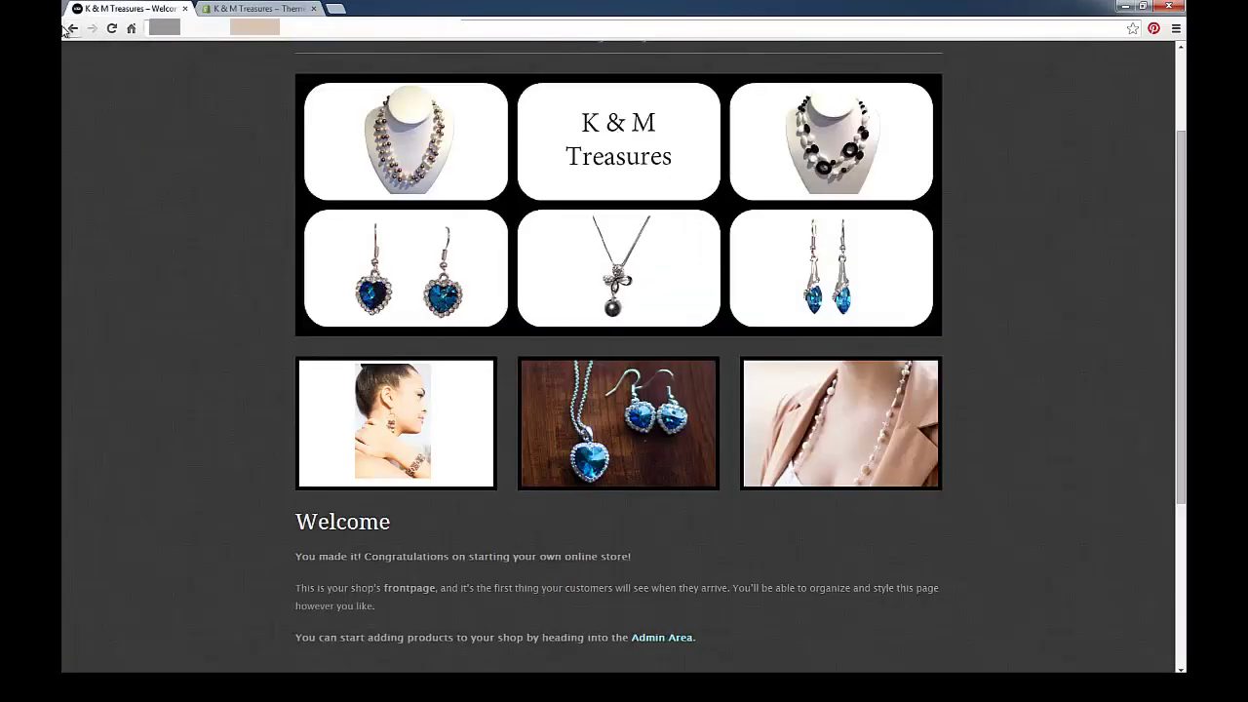
click(112, 30)
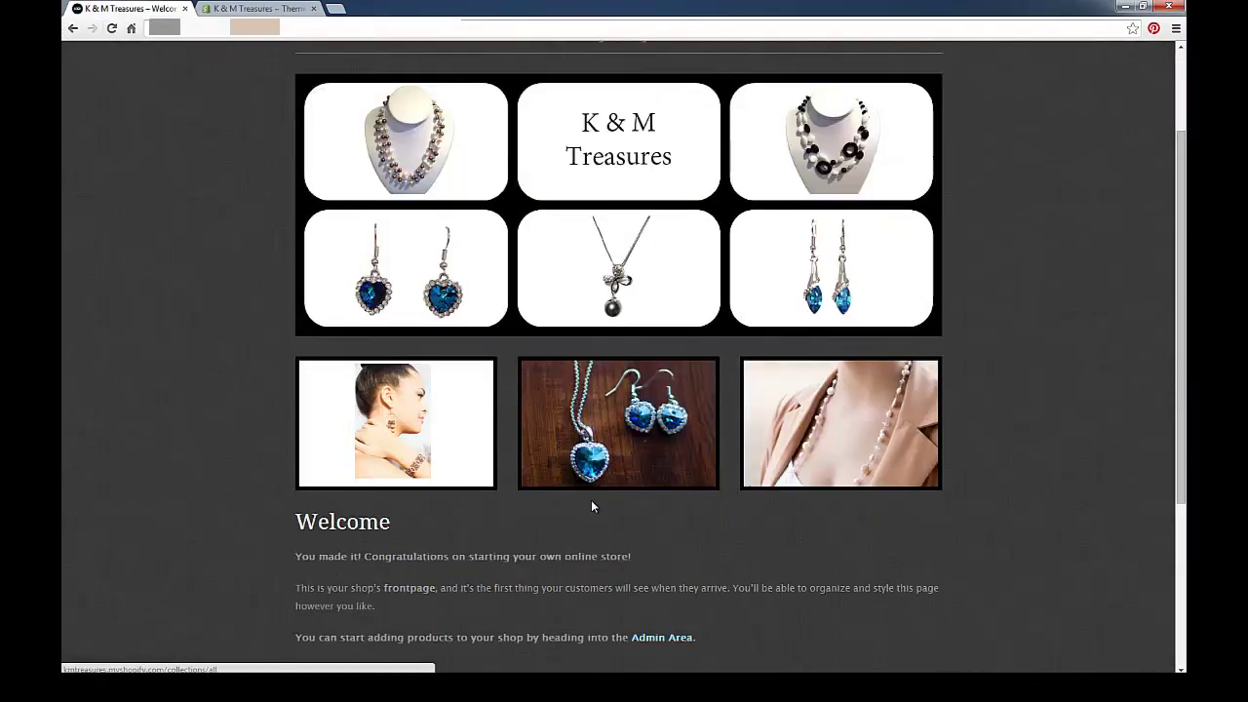